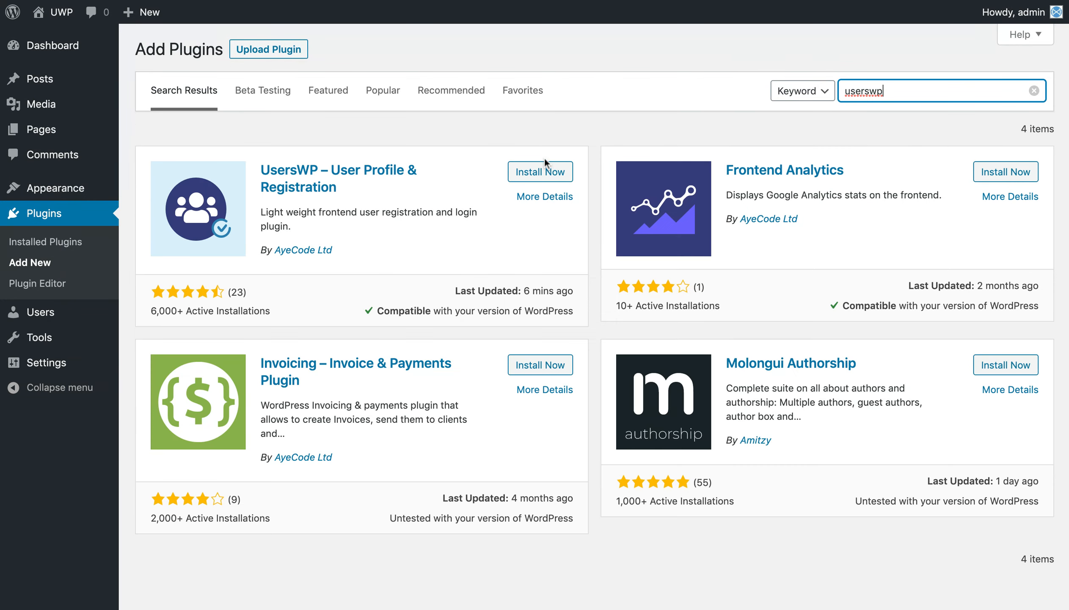
- Install the UsersWP – User Profile & Registration plugin
click(547, 170)
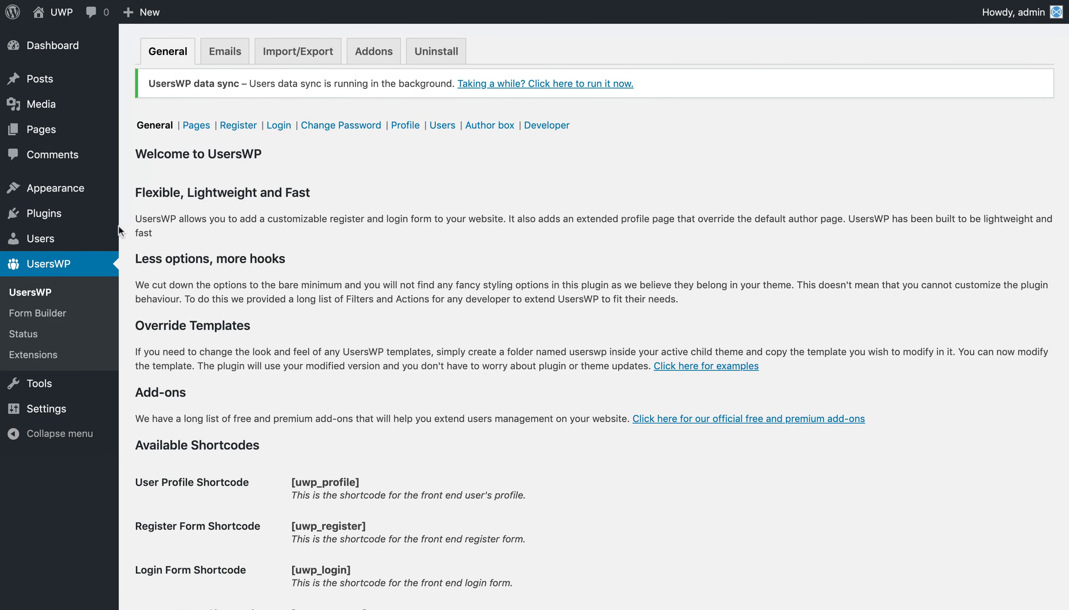
- Open the list of all site pages and look through the UWP pages
click(51, 132)
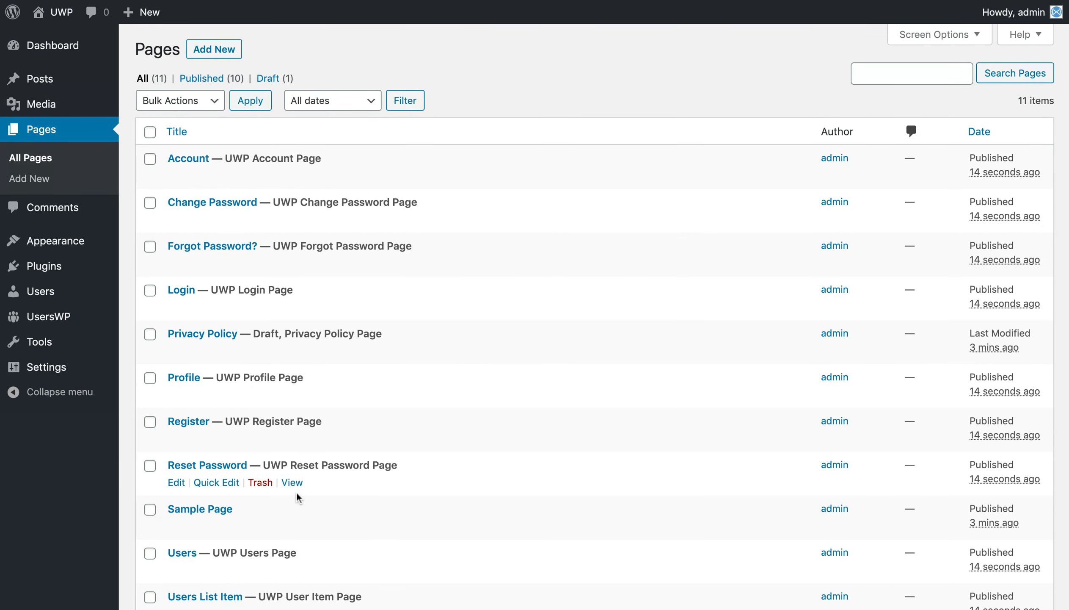
scroll(314, 552, down, 3)
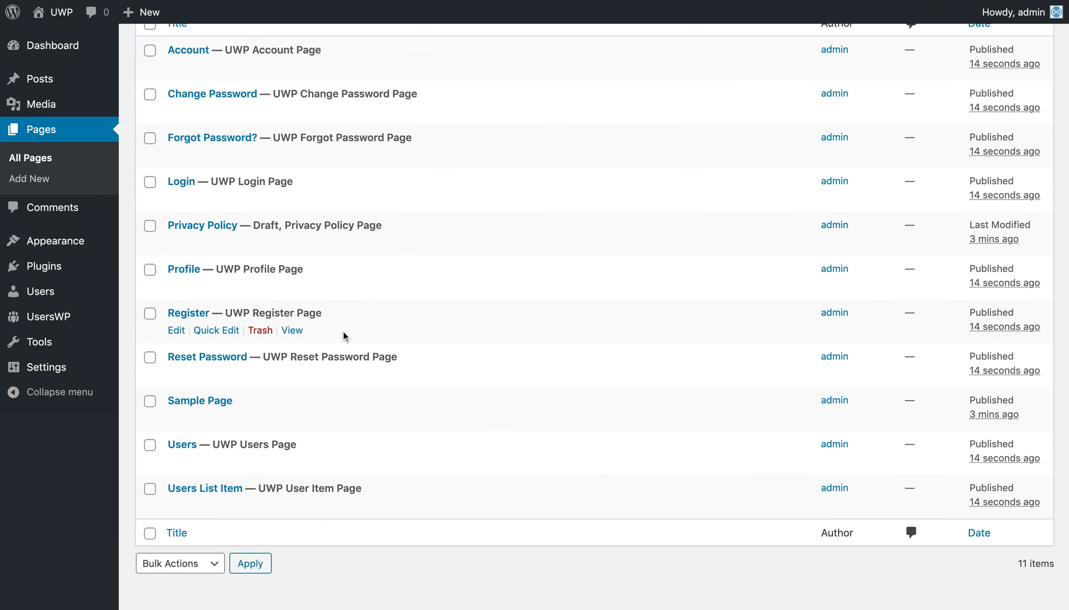
scroll(344, 335, up, 3)
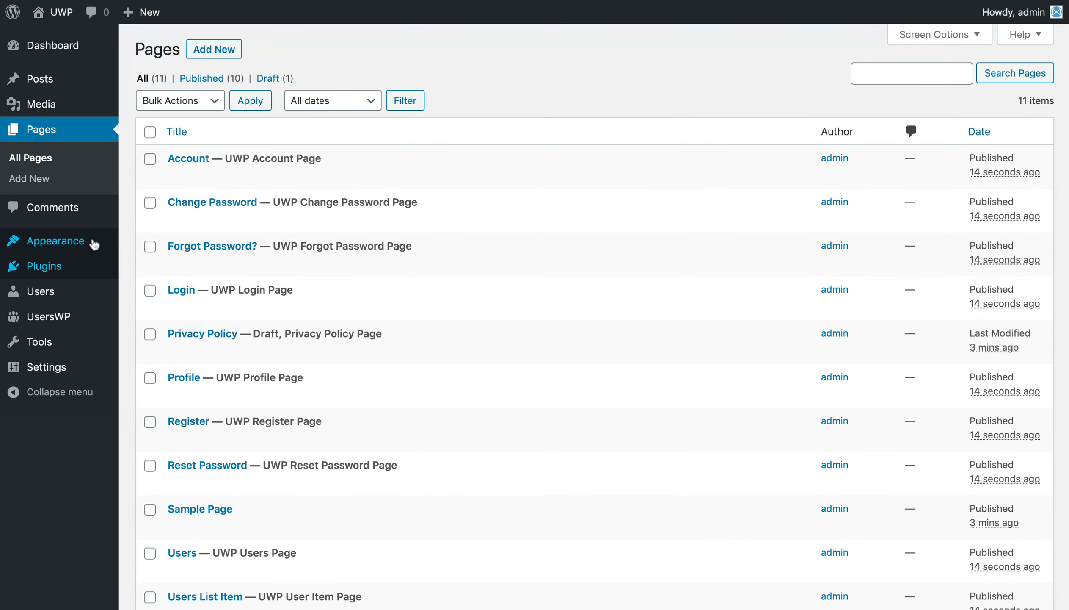
- Create a navigation menu named New and set its display location to Primary Menu
mouse_move(95, 245)
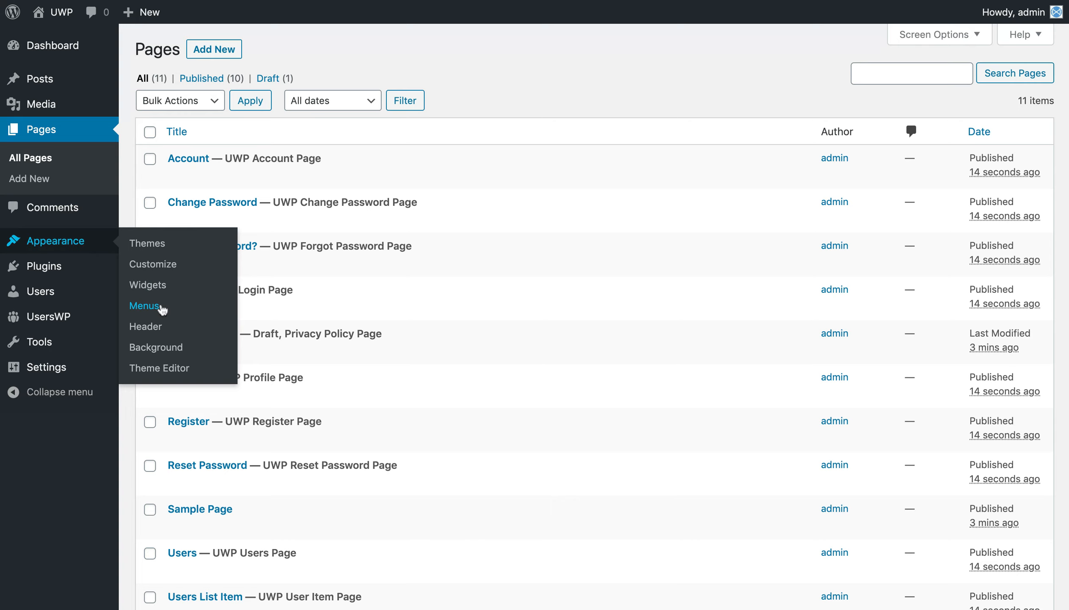
click(145, 305)
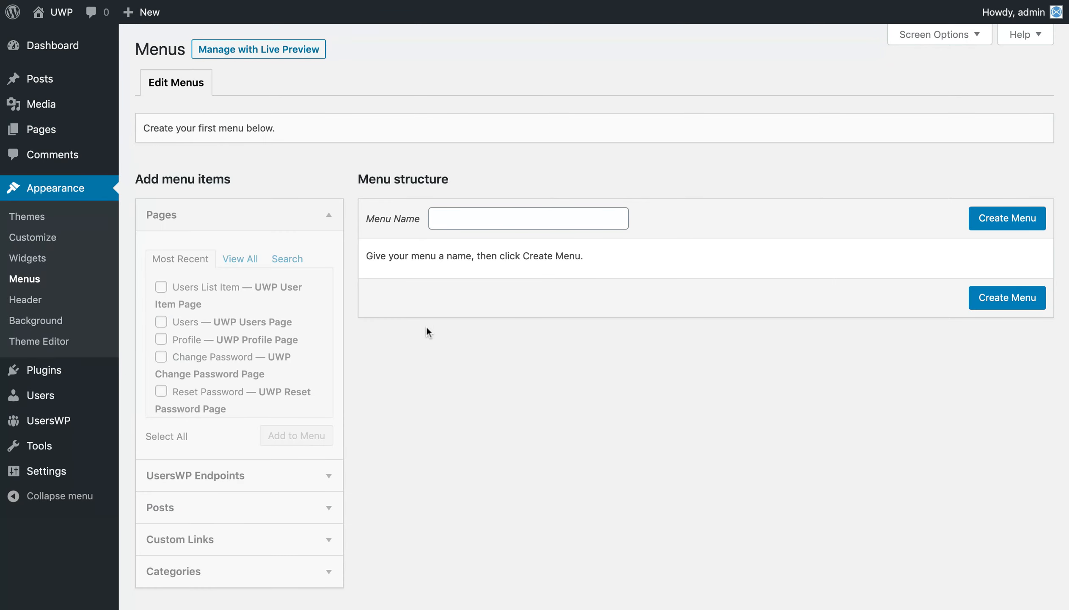
click(508, 224)
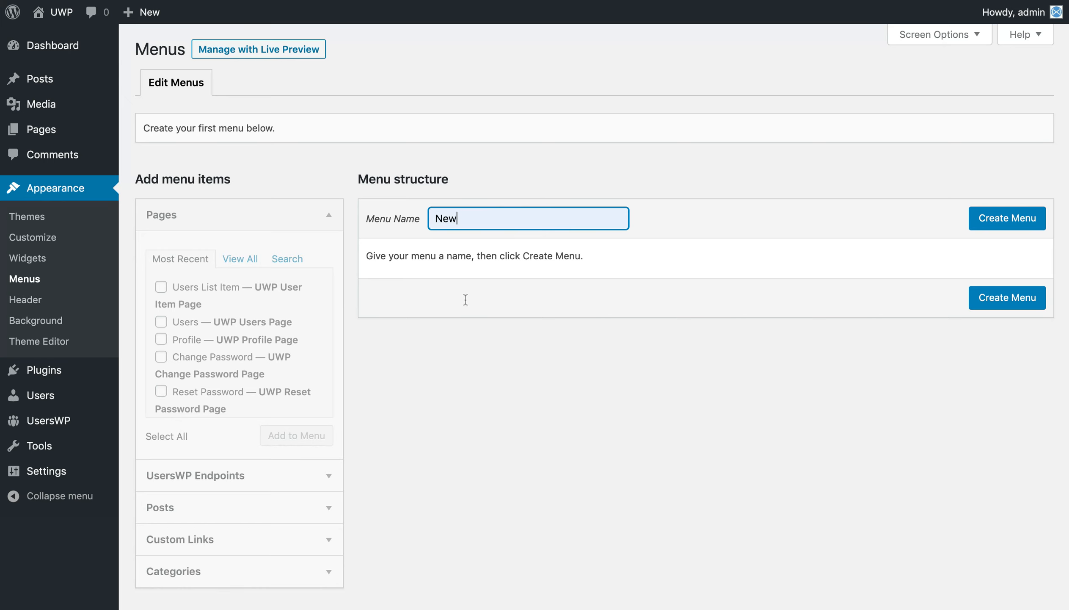
click(990, 222)
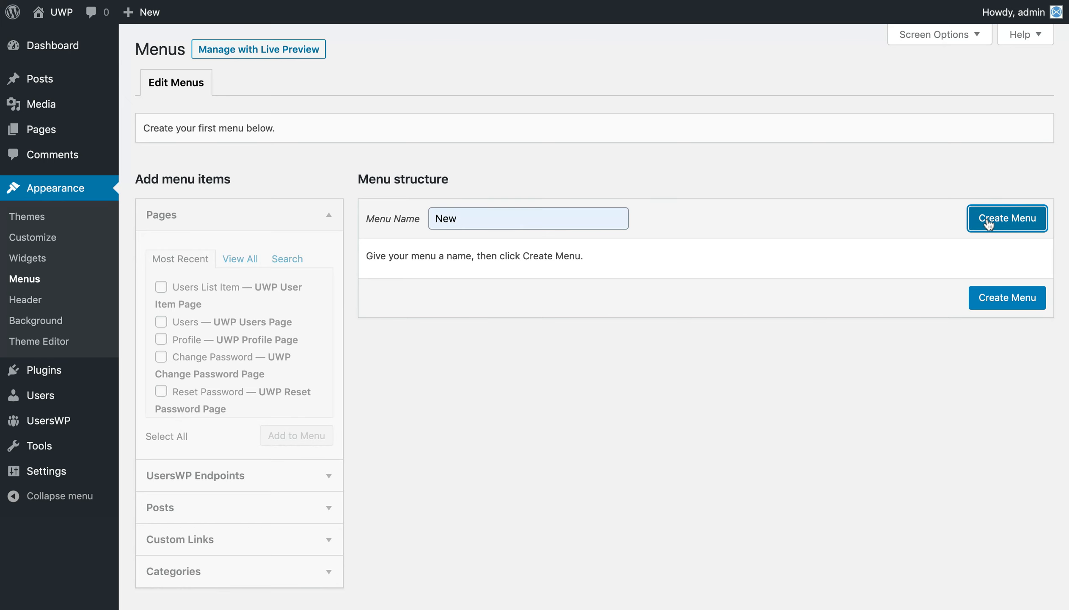
click(508, 361)
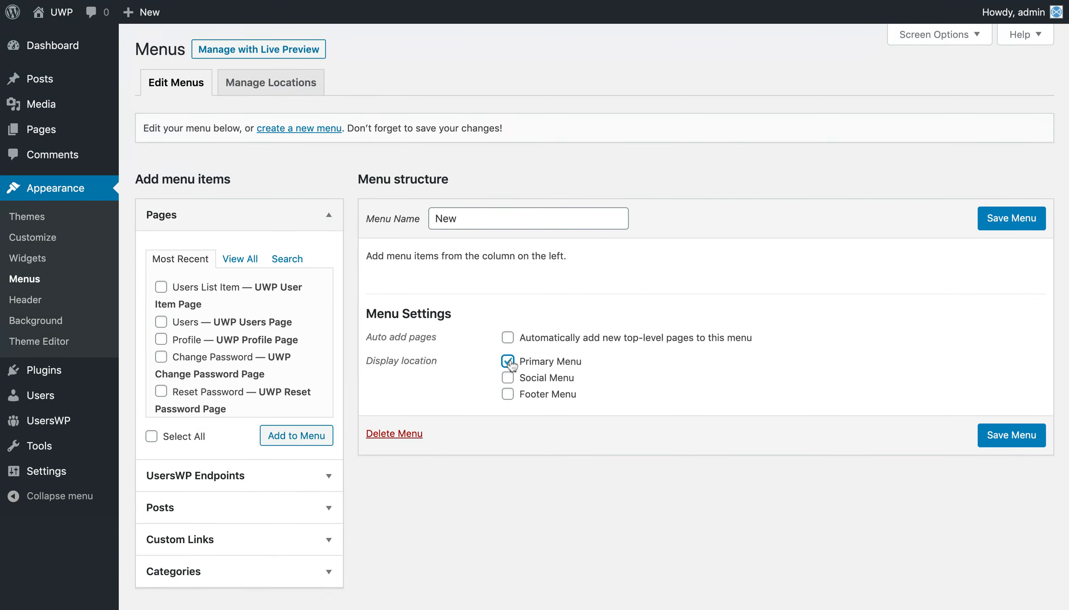
- Select the common Users endpoint and the logged-in endpoints Account, Change Password, Profile and Log out among the UsersWP endpoints
scroll(429, 384, down, 1)
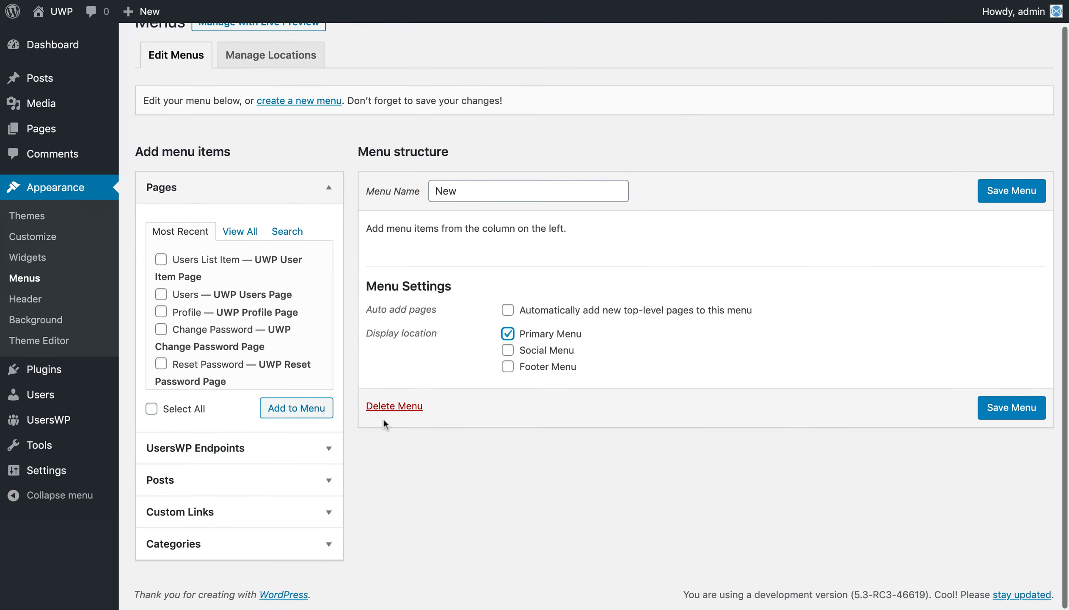
click(321, 448)
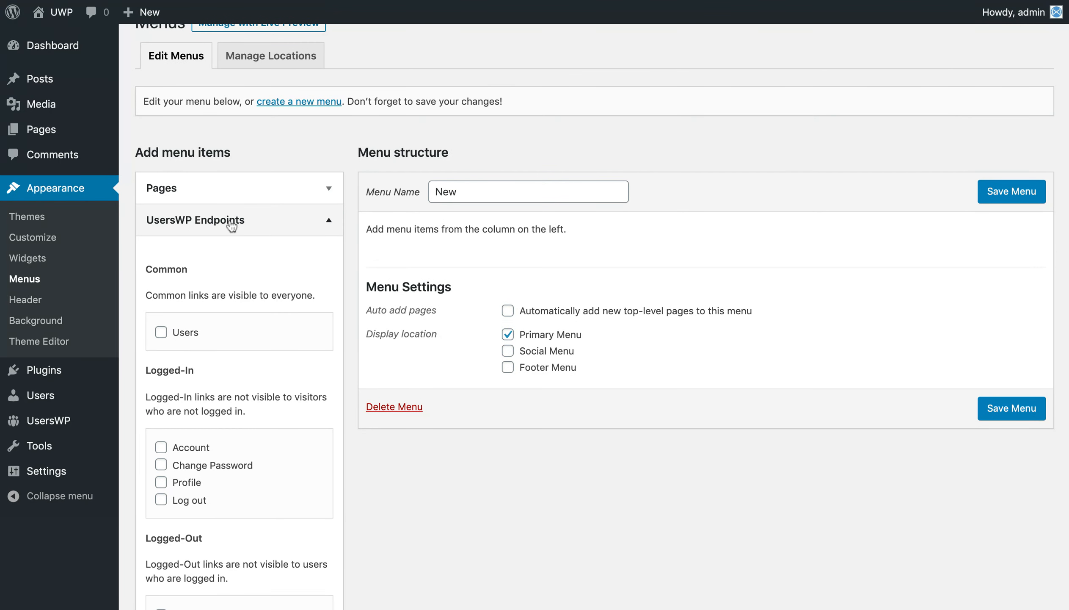
click(161, 332)
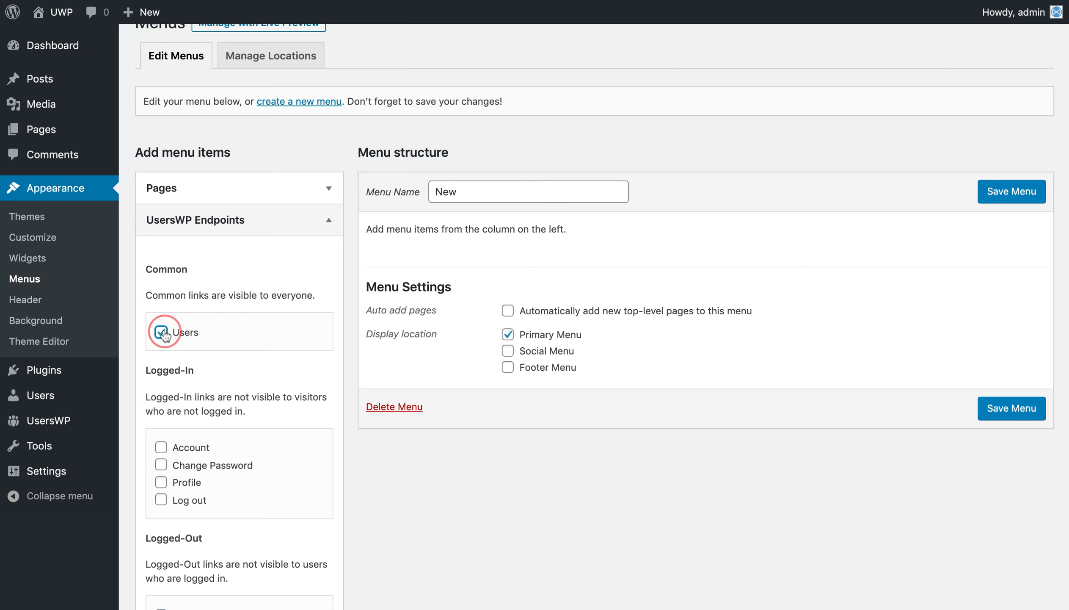
scroll(163, 334, down, 3)
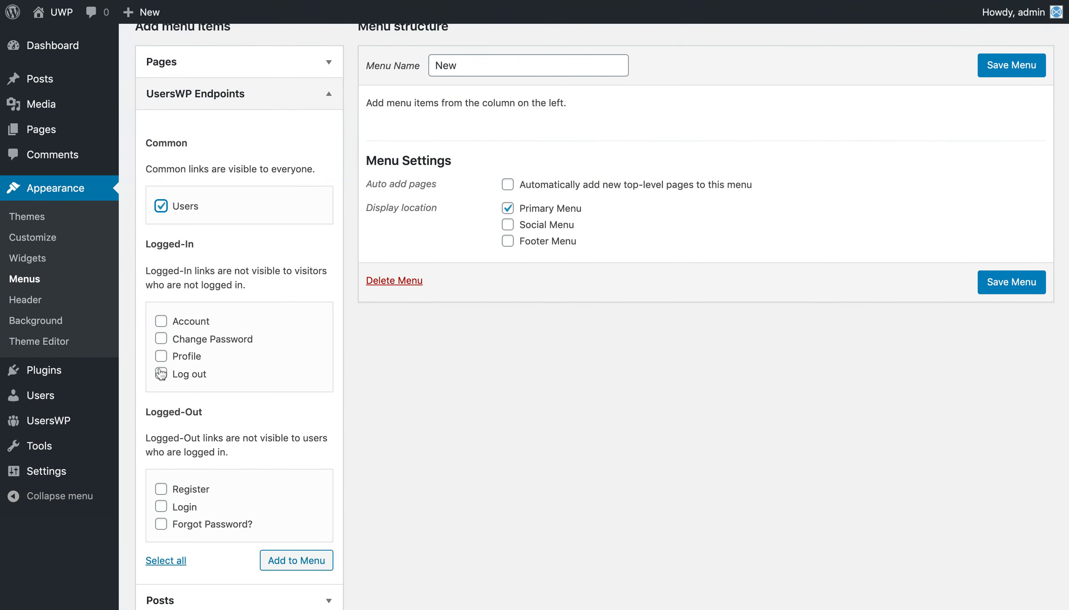
click(161, 321)
click(161, 339)
click(161, 373)
click(161, 355)
- Select the logged-out endpoints Register, Login and Forgot Password?, add all selected endpoints to the menu and save it
scroll(187, 490, down, 3)
click(161, 428)
click(161, 446)
click(161, 463)
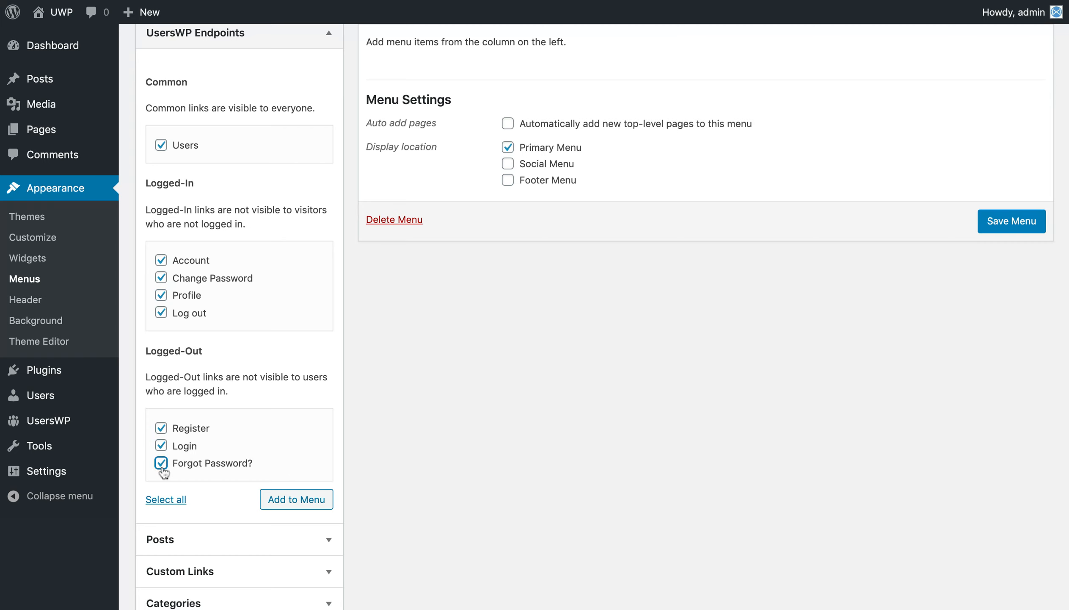
click(267, 500)
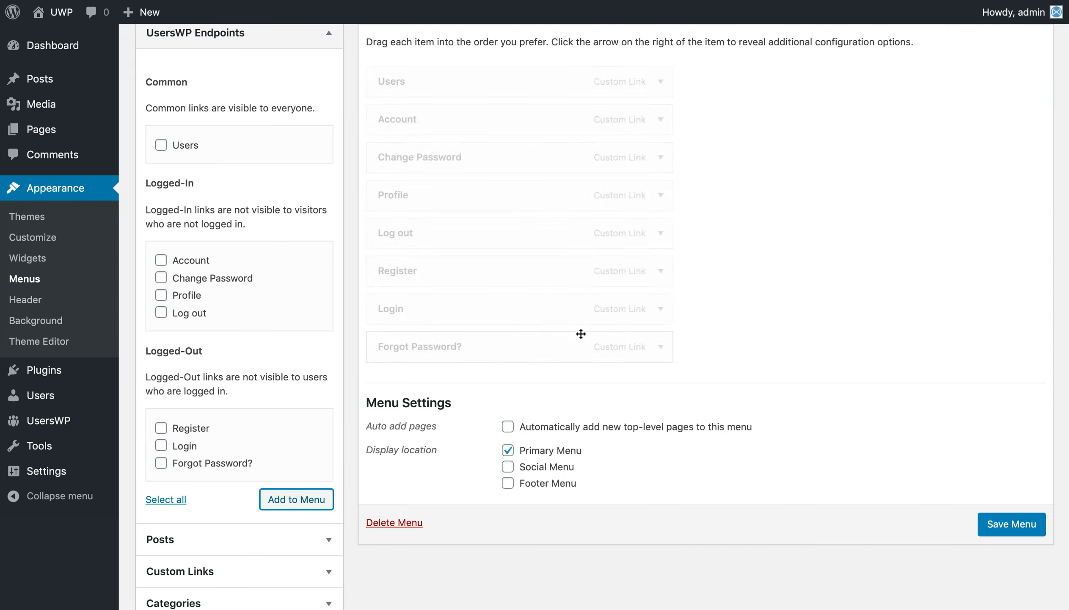
click(1000, 532)
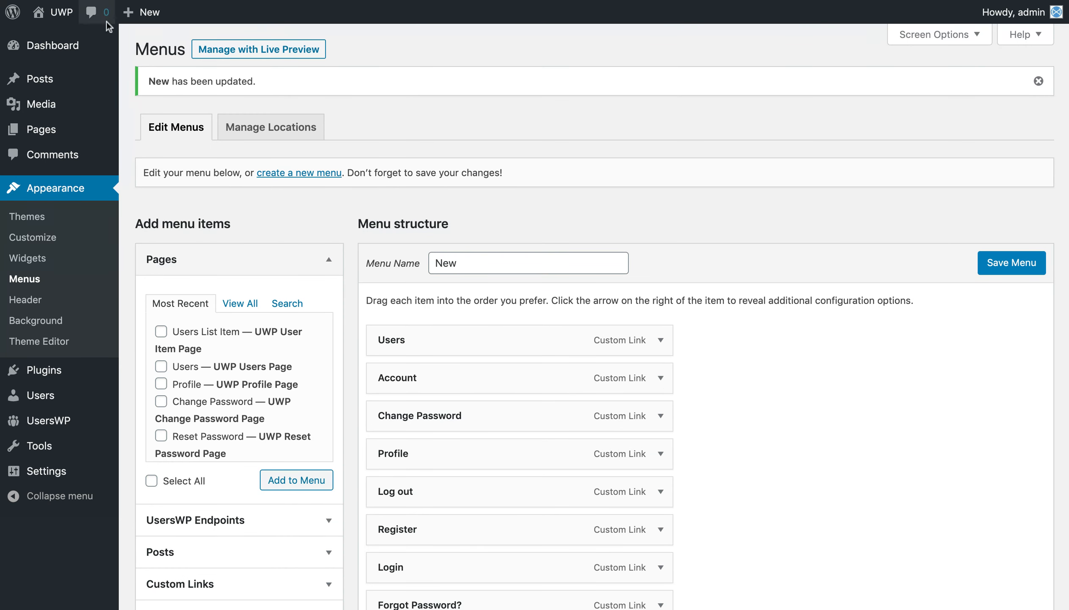
- Visit the site's front end to check the navigation menu for a logged-in user
mouse_move(72, 15)
click(68, 38)
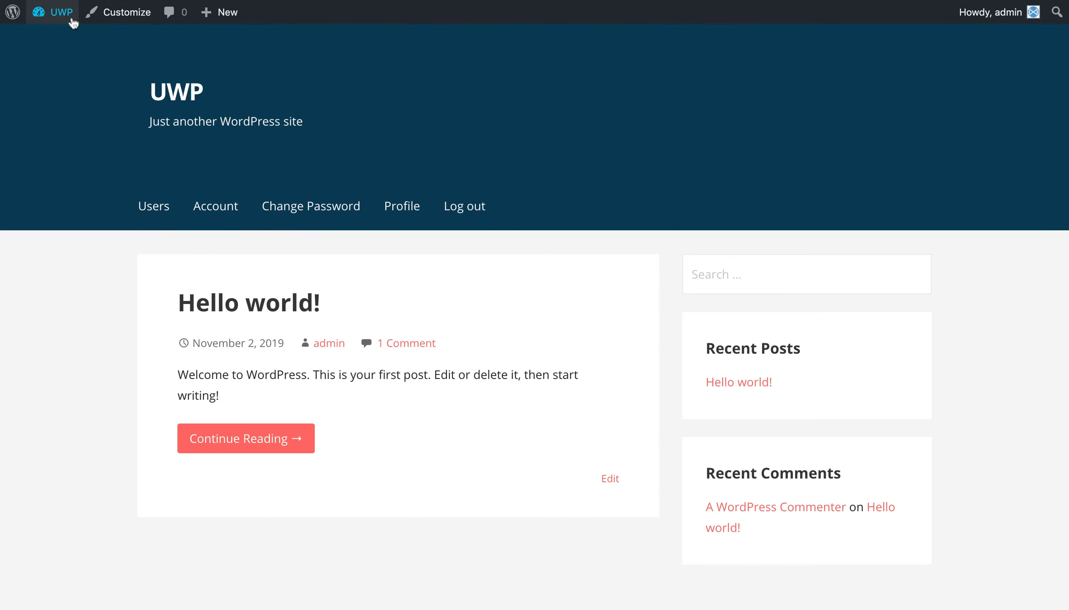
- Return to menu editing, move Profile directly below Users, and nest Account, Change Password and Log out under Profile
mouse_move(67, 19)
click(63, 39)
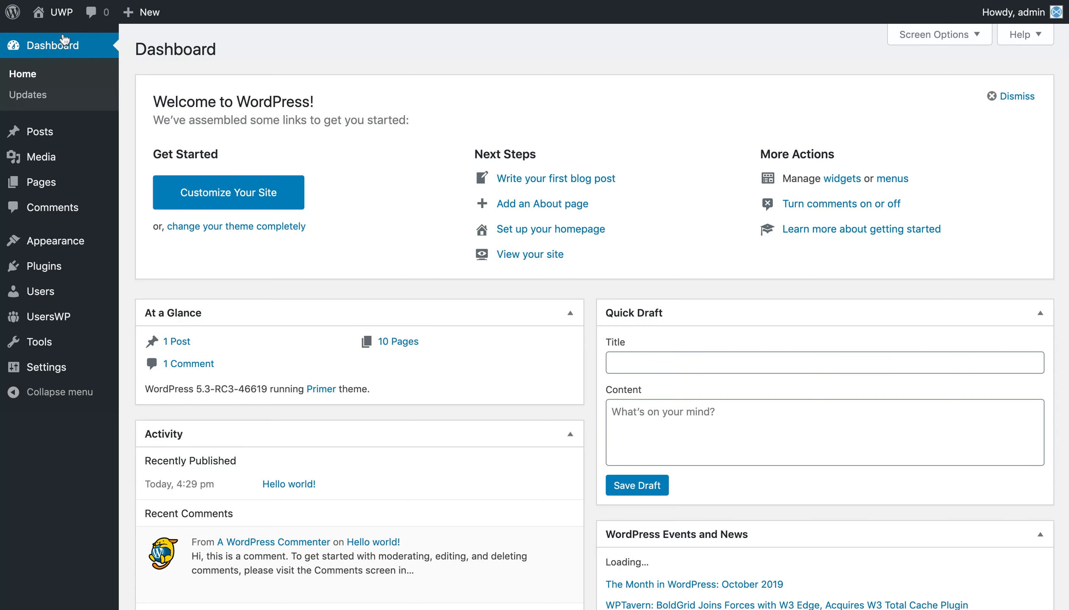
mouse_move(52, 259)
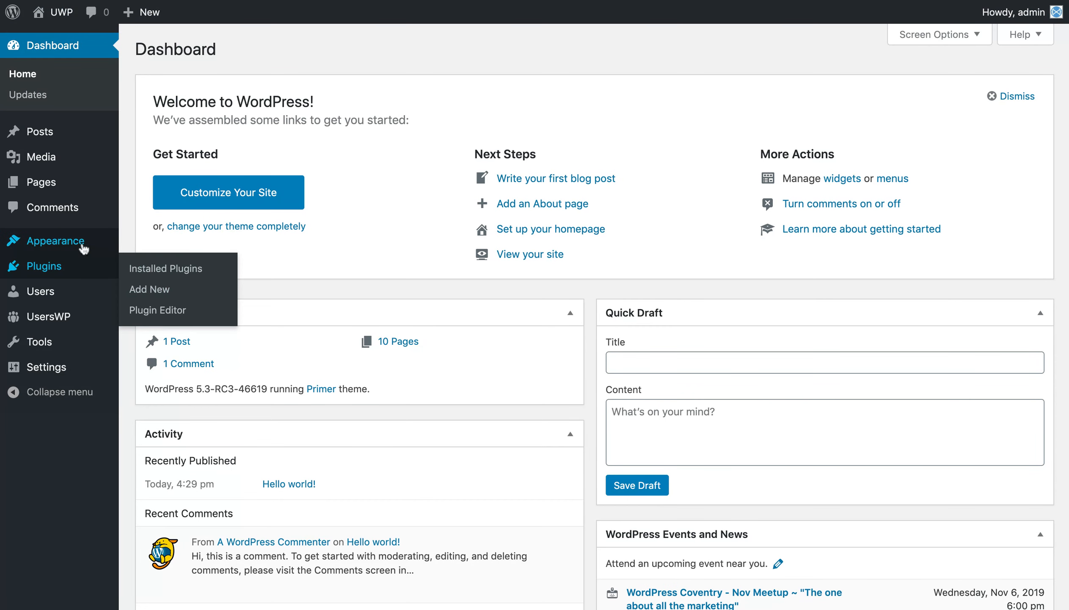
mouse_move(91, 241)
click(150, 308)
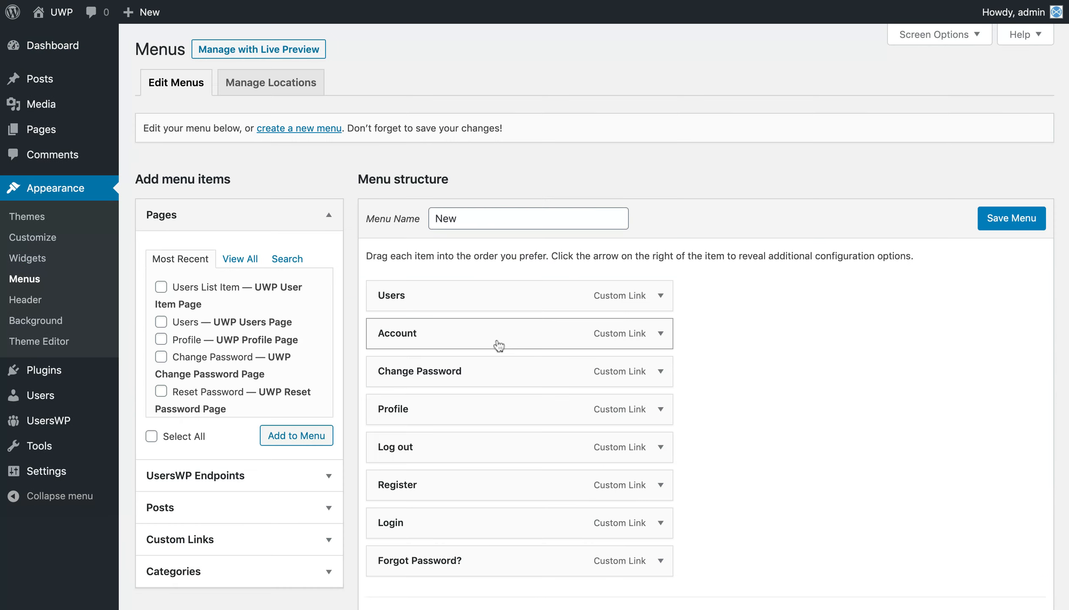
drag(415, 409, 411, 333)
drag(412, 377, 437, 372)
drag(426, 410, 440, 409)
drag(382, 450, 405, 454)
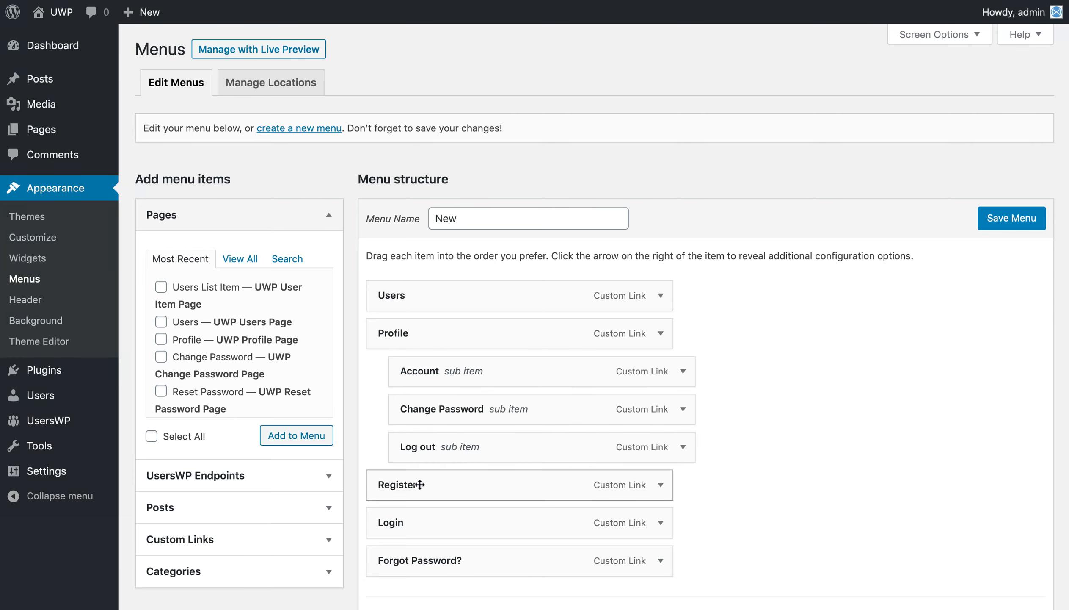
- Place Login above Register, nest Register and Forgot Password? under Login, and save the menu
drag(413, 522, 402, 523)
drag(384, 561, 409, 565)
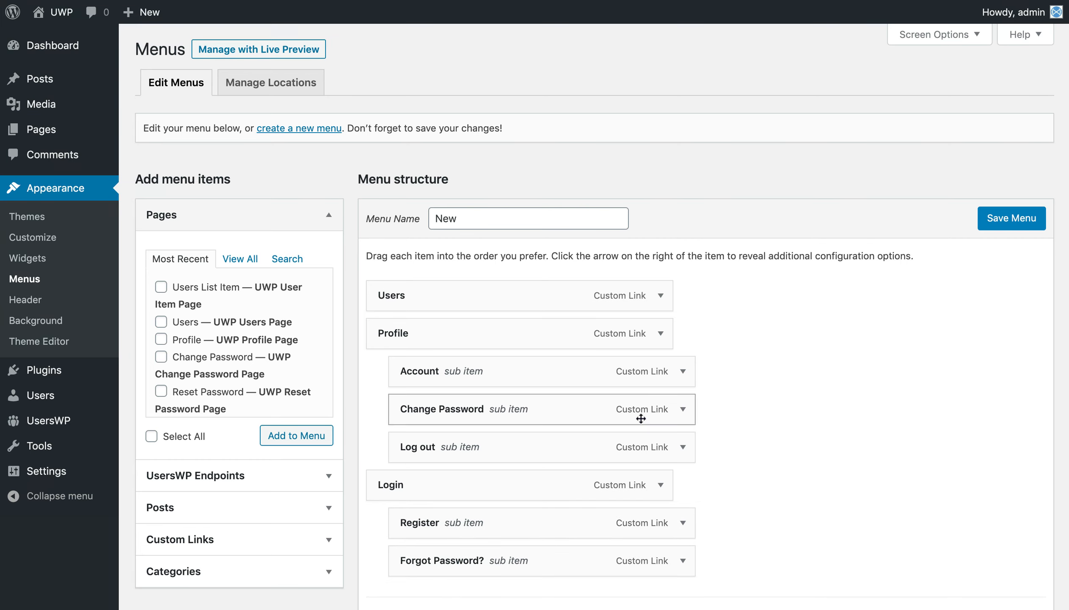
click(1031, 226)
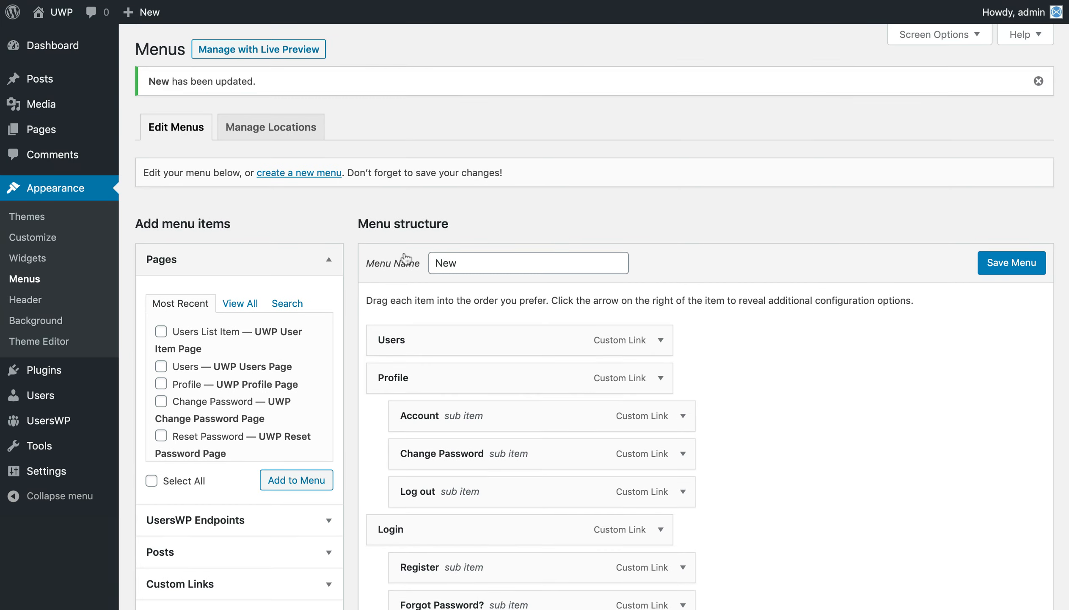
- Visit the site's front end and check the submenu under Profile
mouse_move(61, 22)
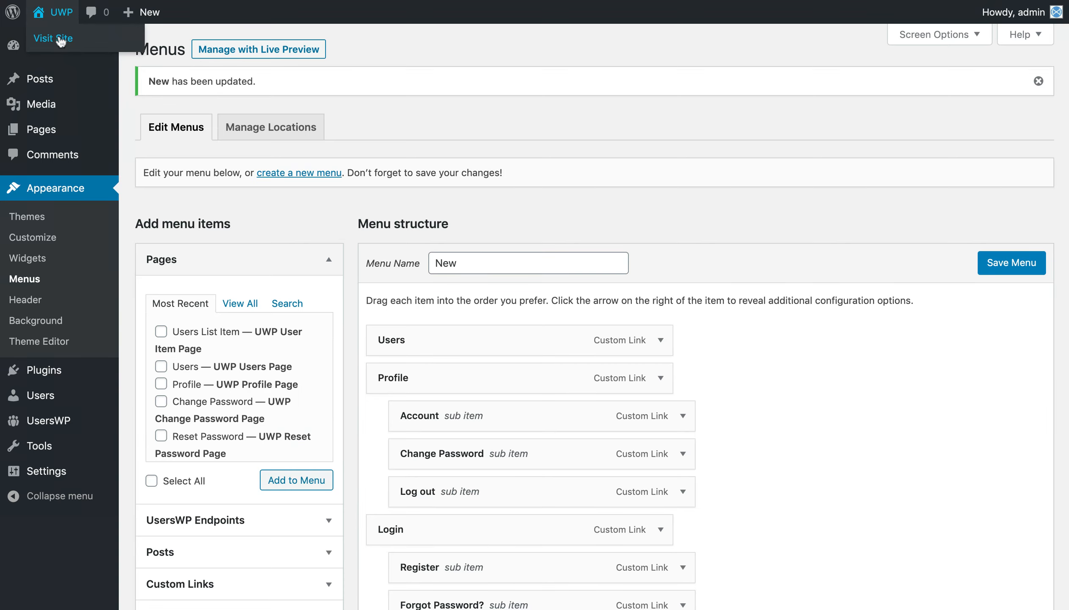
click(61, 39)
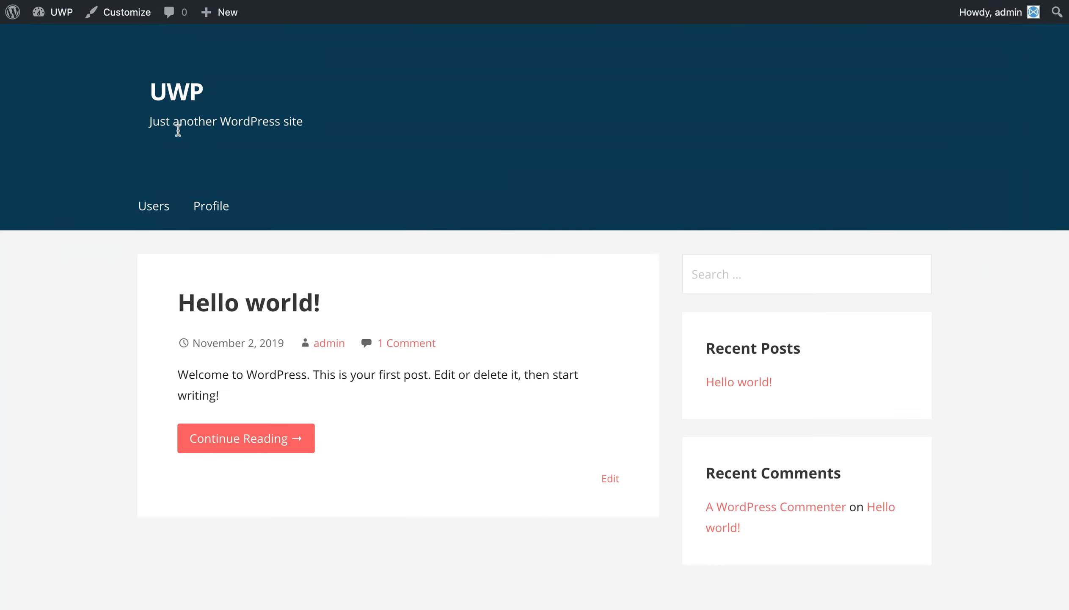
mouse_move(212, 206)
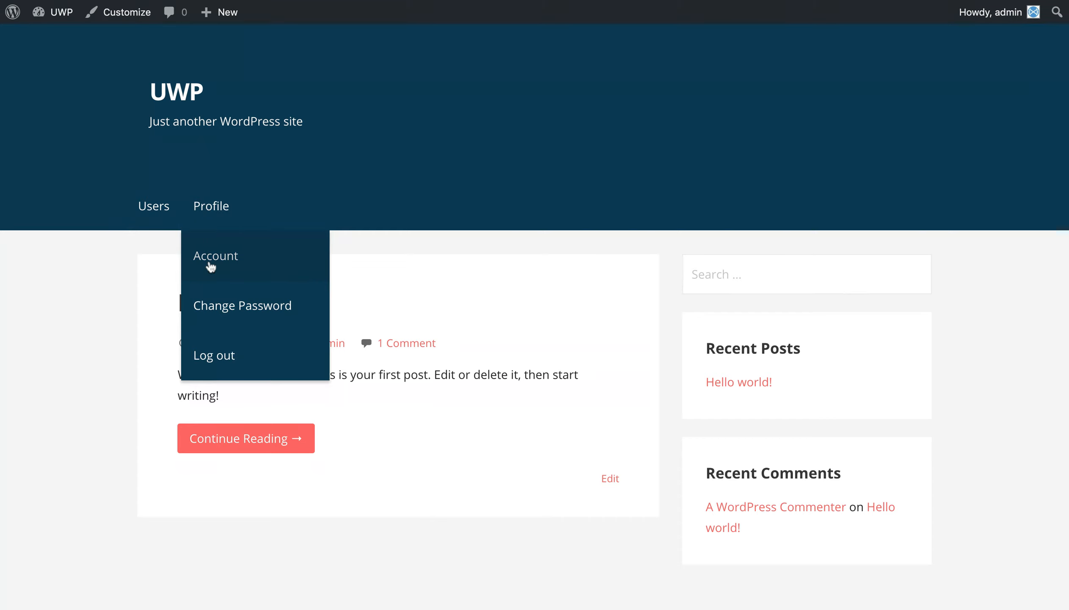
- Log out of the site and open the account registration form from the Login popup
mouse_move(978, 15)
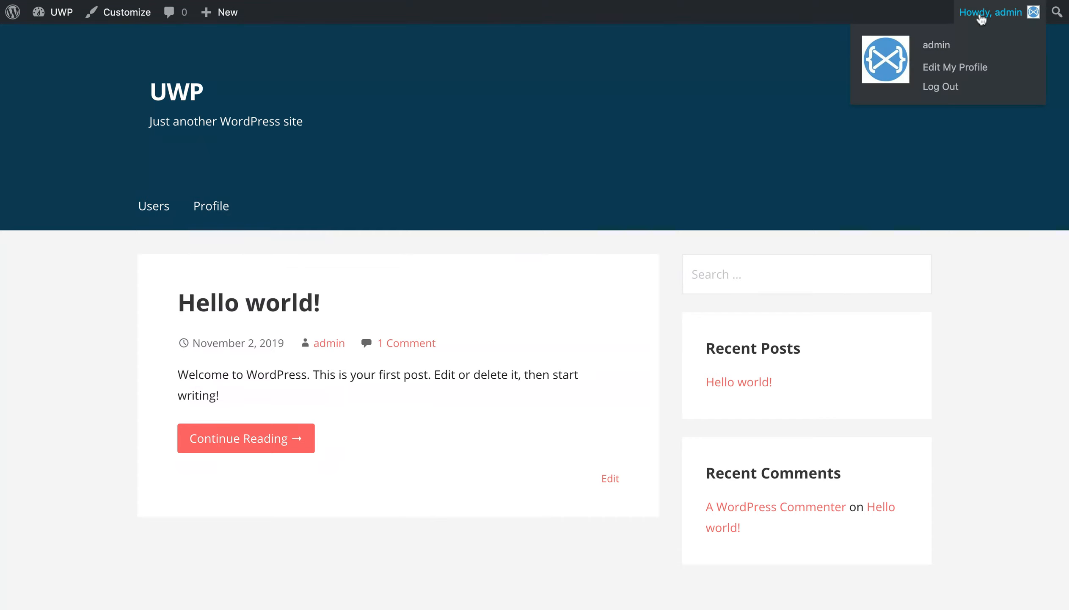
click(952, 87)
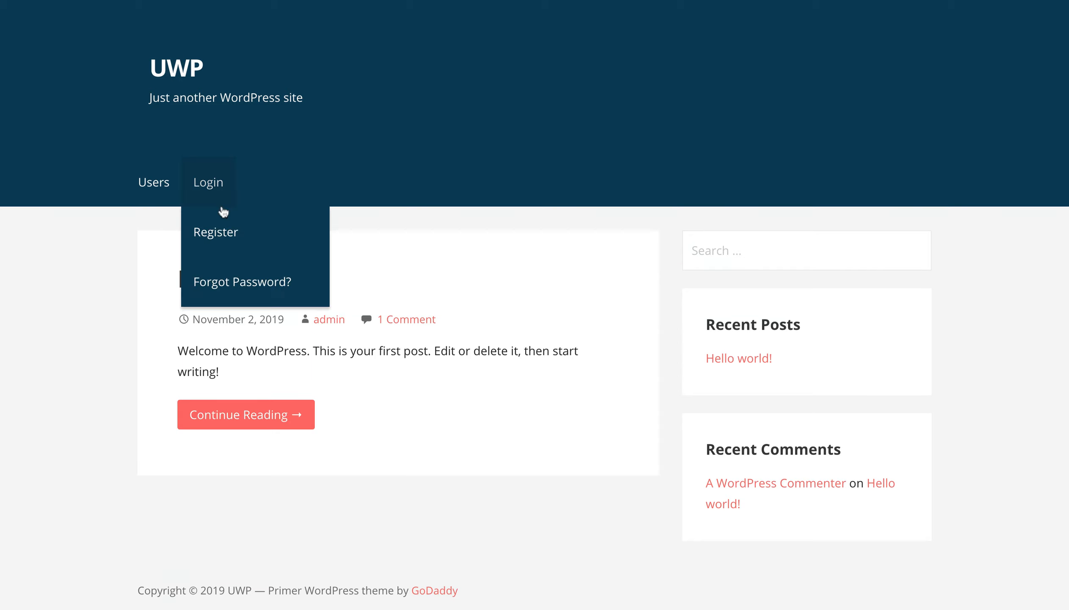
click(206, 184)
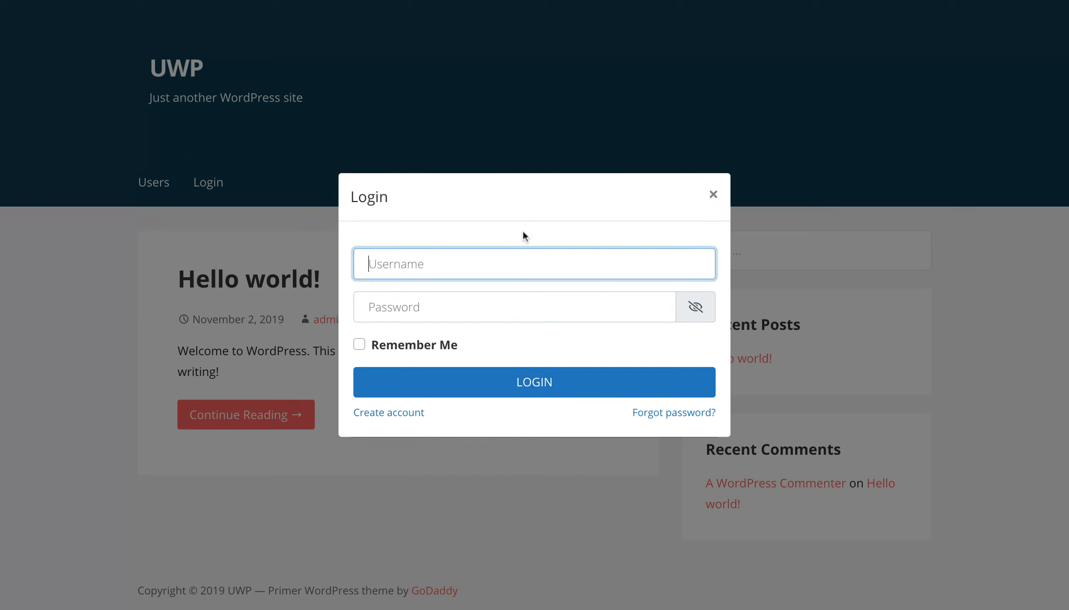
click(376, 412)
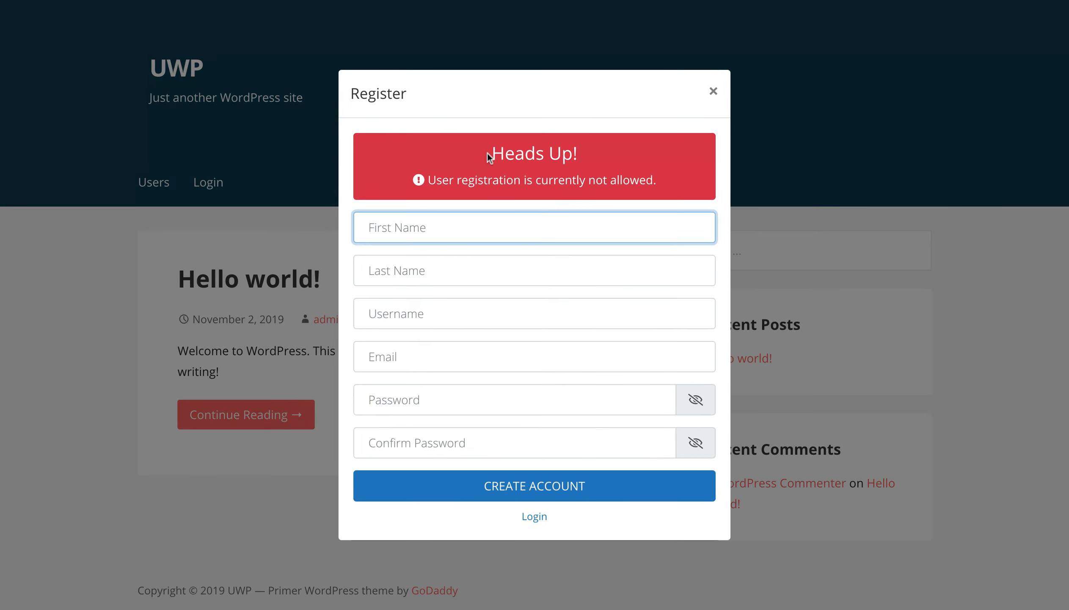
mouse_move(490, 154)
mouse_down()
mouse_move(661, 179)
mouse_move(535, 144)
mouse_move(491, 150)
mouse_up()
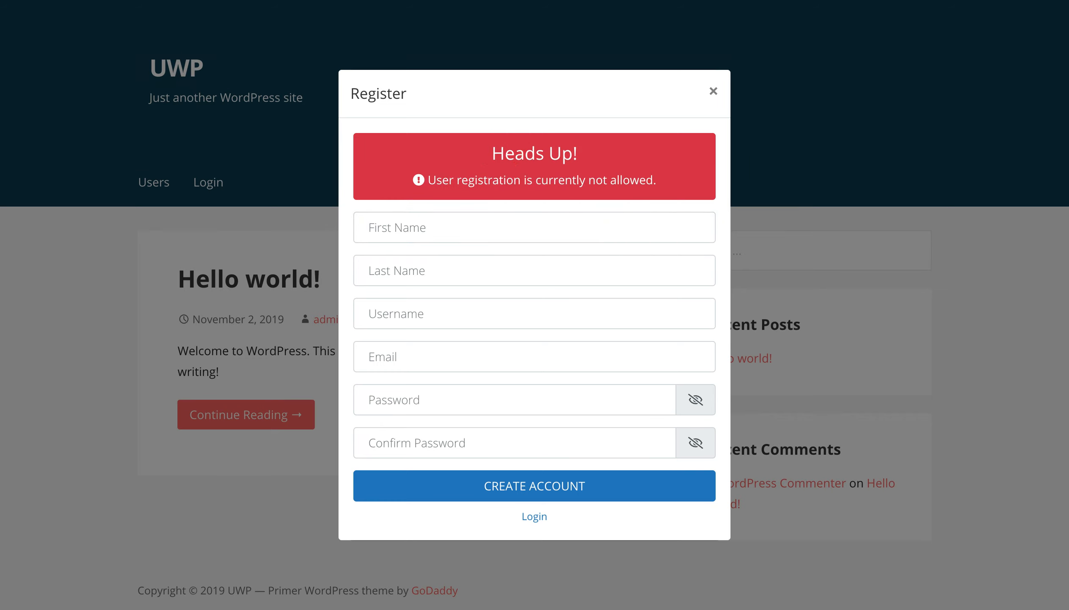
- Return to the Login form, enter the administrator's username and account password, and log in
click(534, 516)
click(590, 270)
text(a)
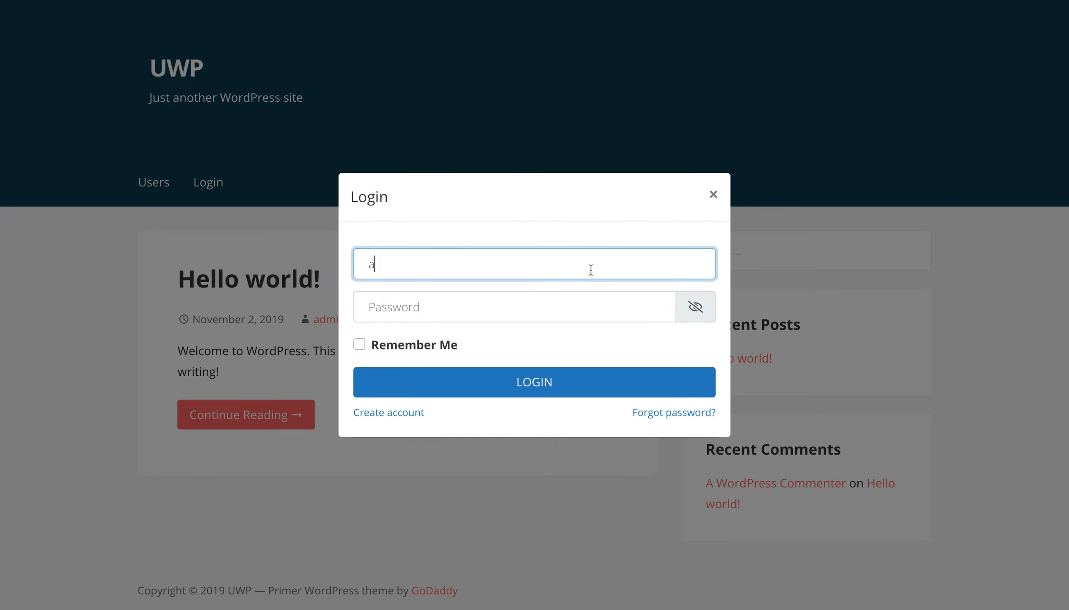
text(dmin)
key(Tab)
text(••••••••••)
click(572, 395)
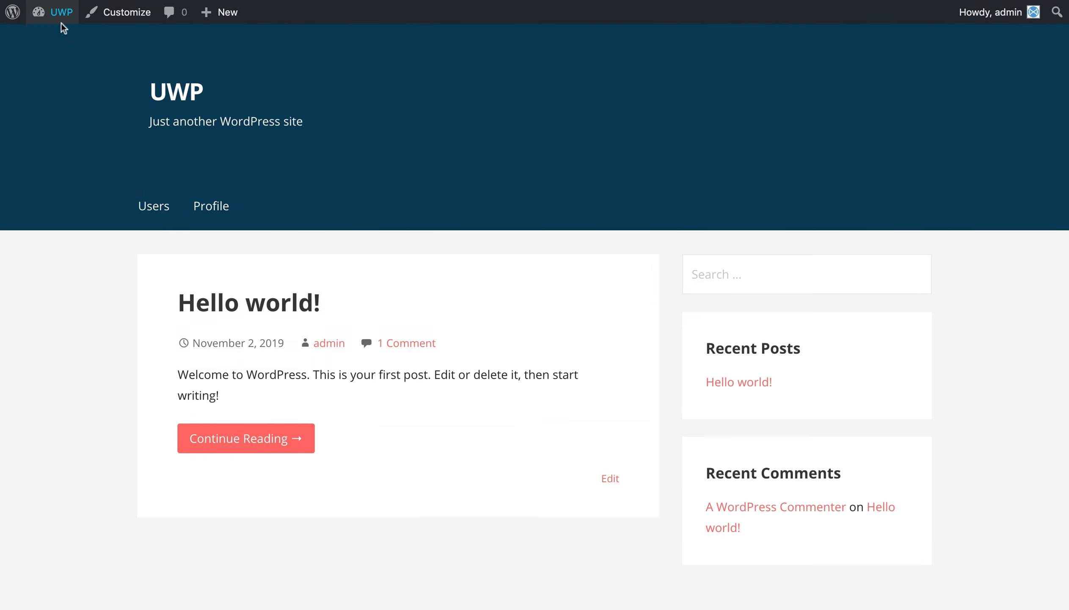
- Open the Profile page from the site's navigation menu
mouse_move(65, 29)
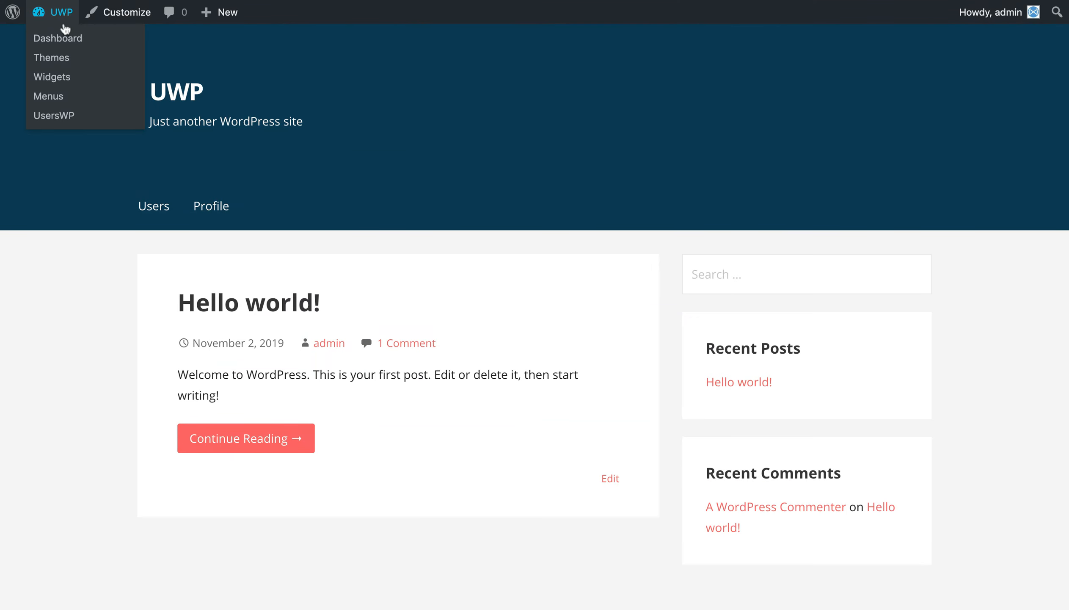
click(222, 208)
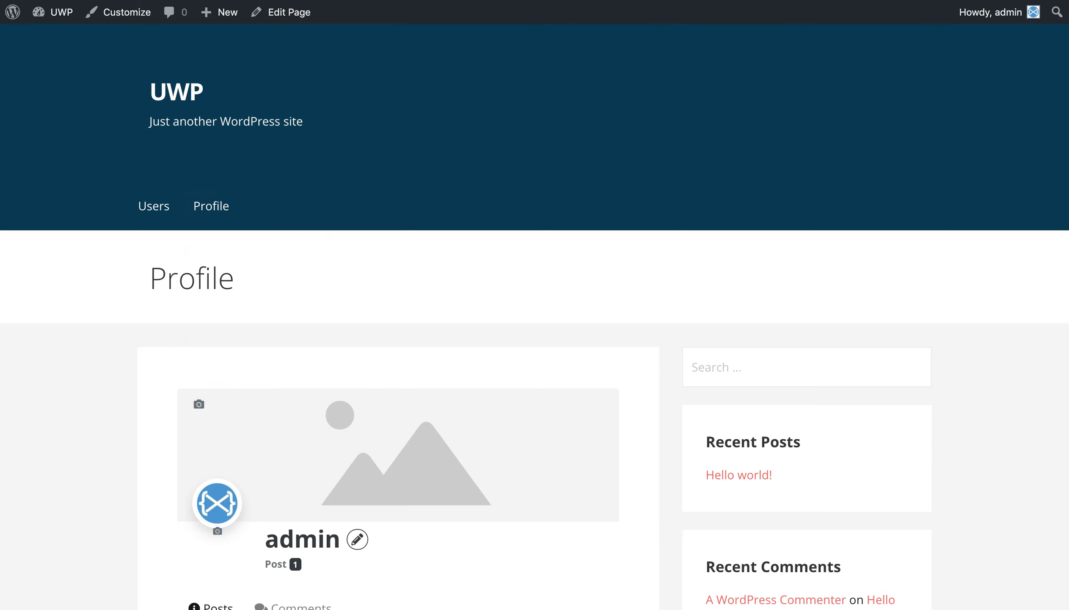
- Look over the profile page and switch its Posts section from grid to list view
scroll(417, 287, down, 5)
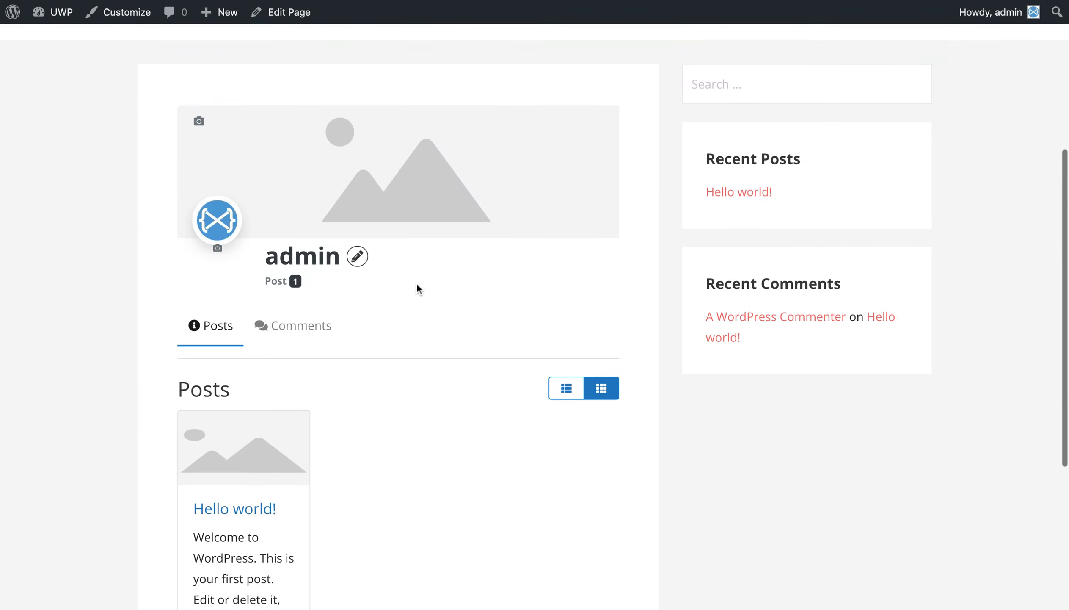
scroll(418, 288, down, 2)
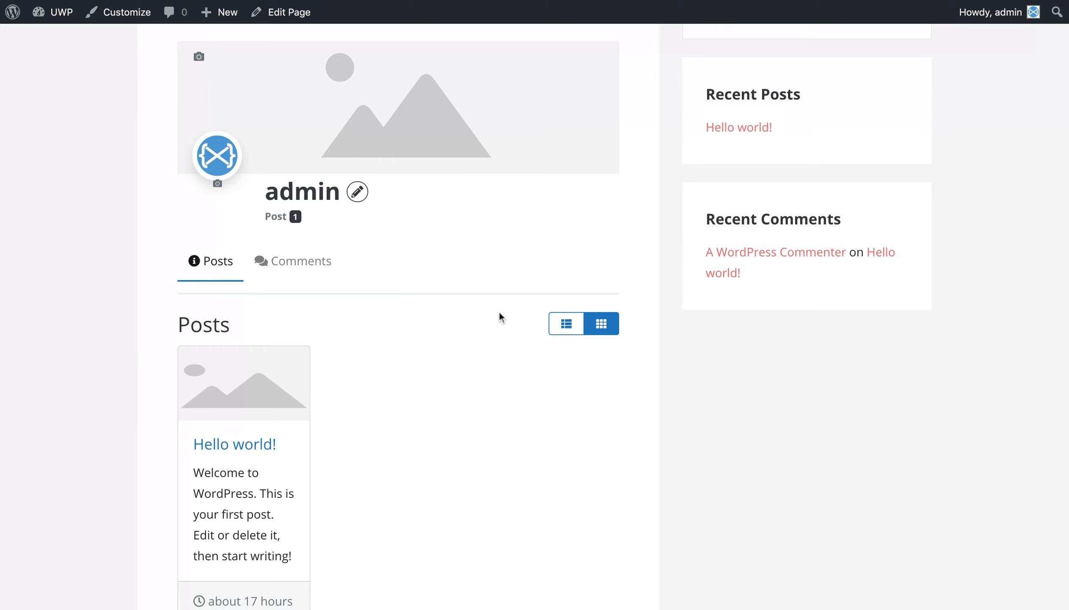
click(560, 324)
scroll(382, 376, down, 1)
scroll(382, 375, up, 1)
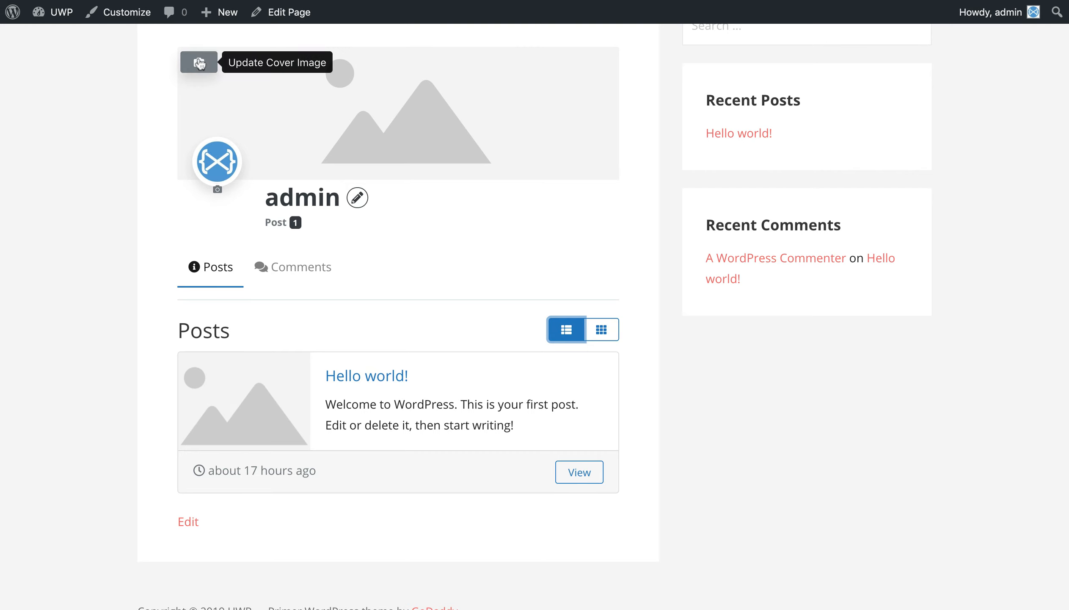
- Upload a beach photo as the profile's cover image, crop it to a full-width band across the shoreline, and apply it
click(199, 62)
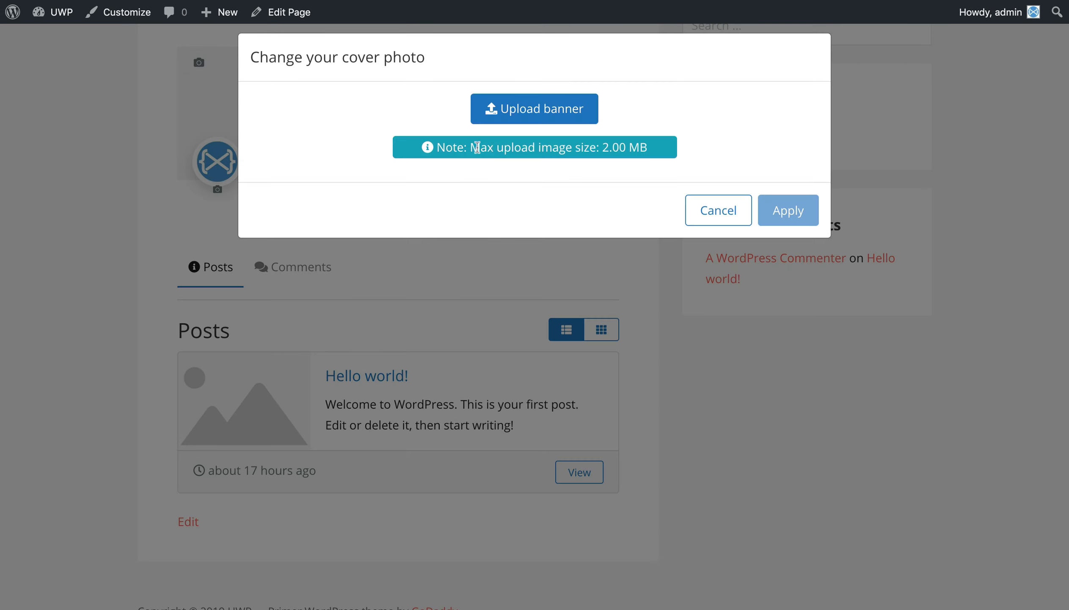
click(516, 120)
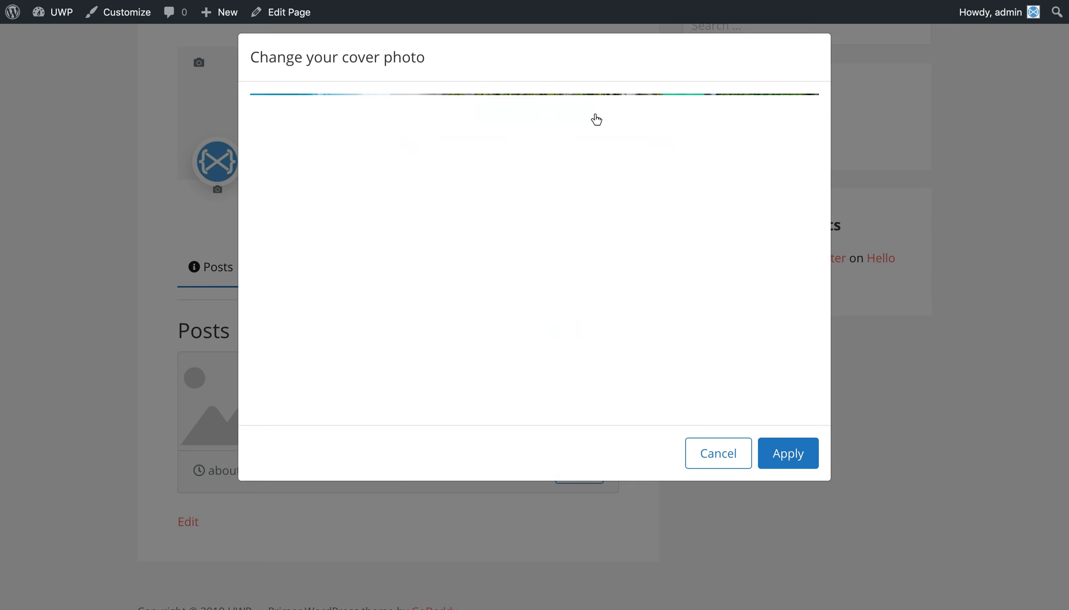
click(350, 107)
drag(350, 107, 282, 79)
click(383, 118)
drag(382, 118, 792, 236)
drag(659, 155, 661, 190)
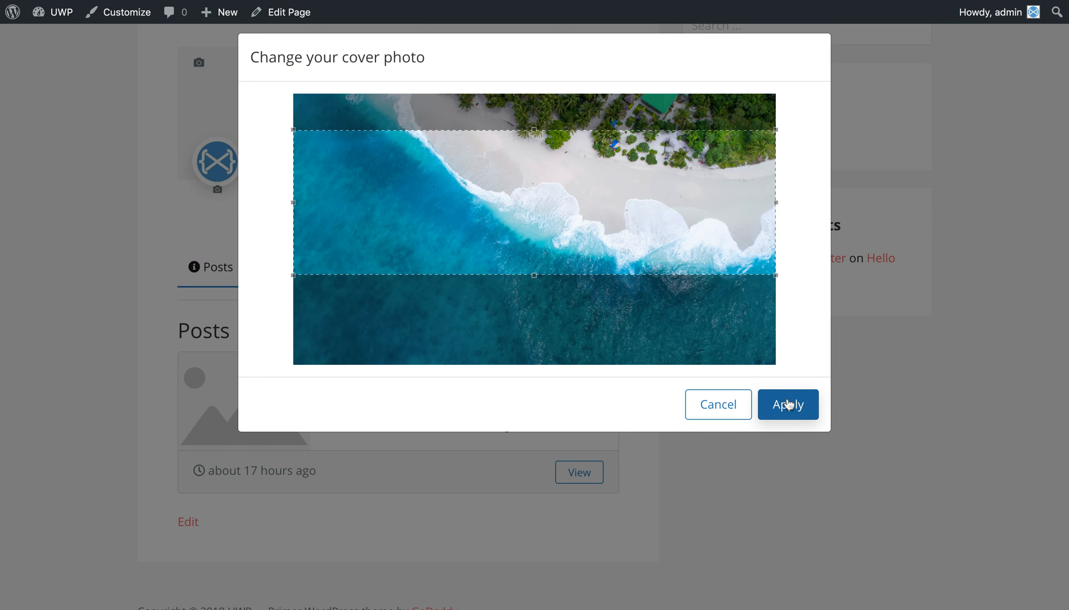
click(788, 405)
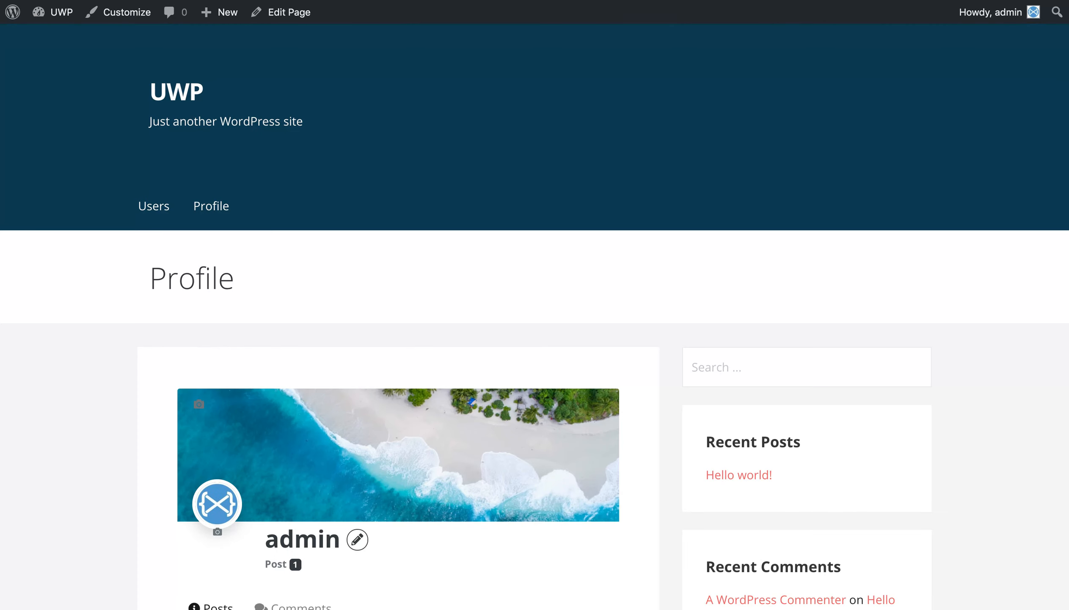
- Edit the Profile page to use the single-column layout without a sidebar, and update the page
scroll(561, 295, down, 4)
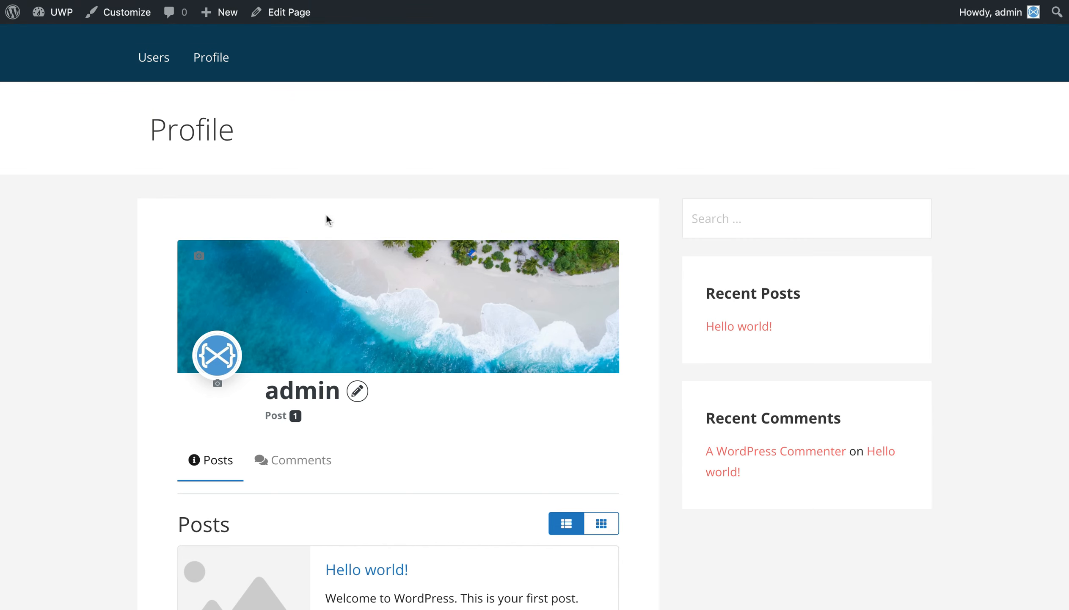
scroll(326, 213, down, 5)
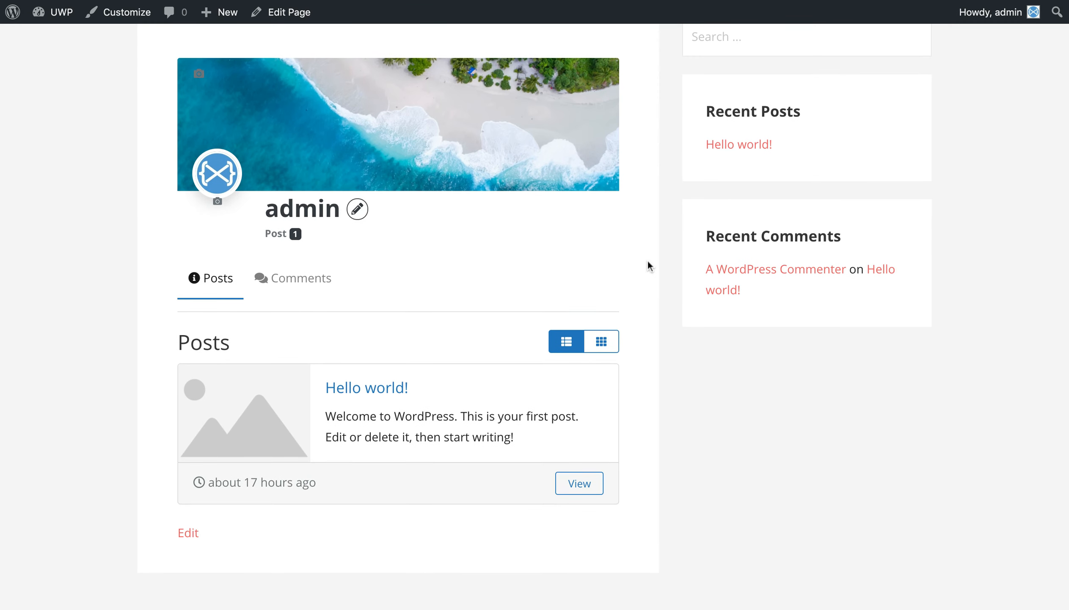
scroll(647, 260, up, 2)
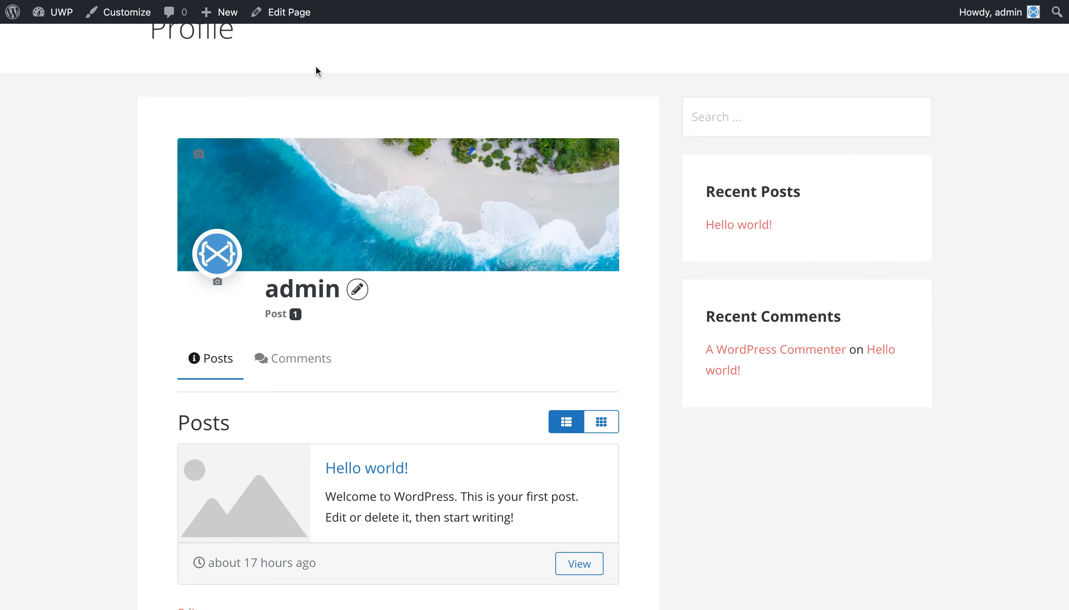
click(291, 19)
click(291, 17)
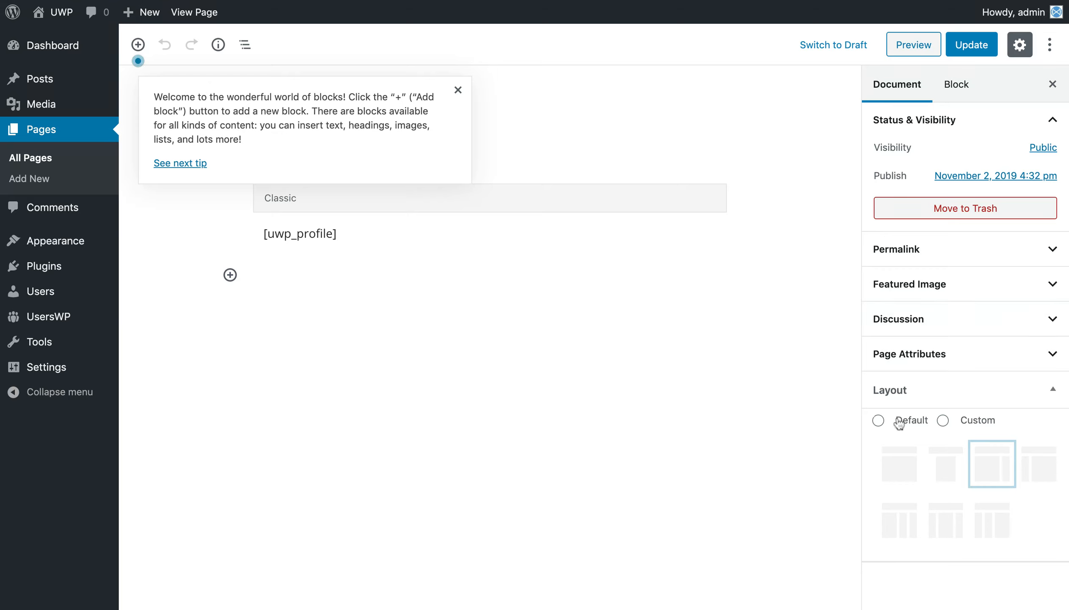
click(899, 463)
click(978, 44)
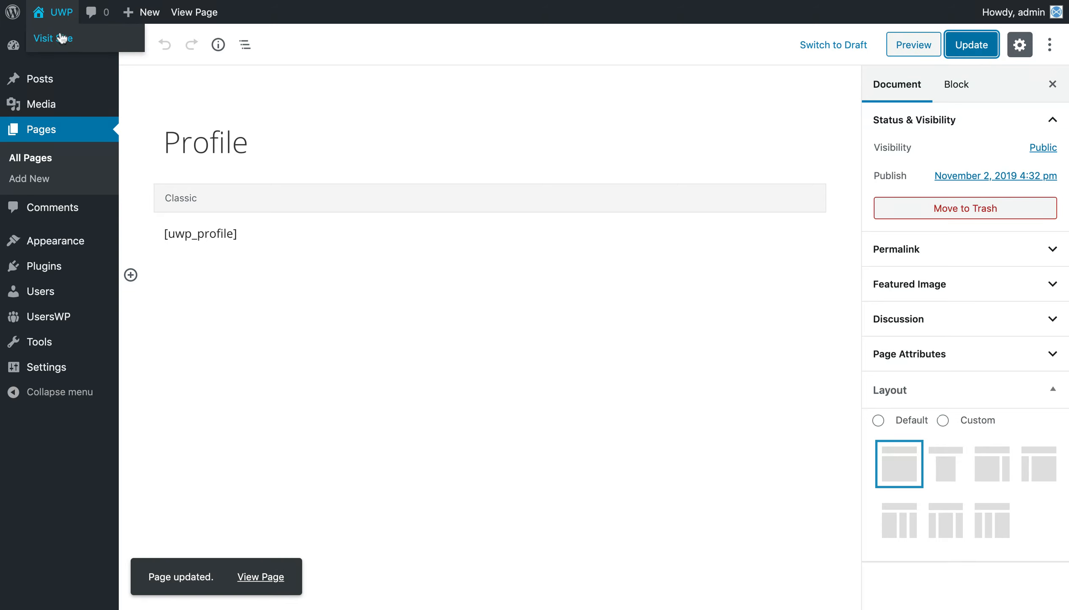
- Visit the site's front end and check the Profile page in its new layout
click(64, 37)
click(203, 207)
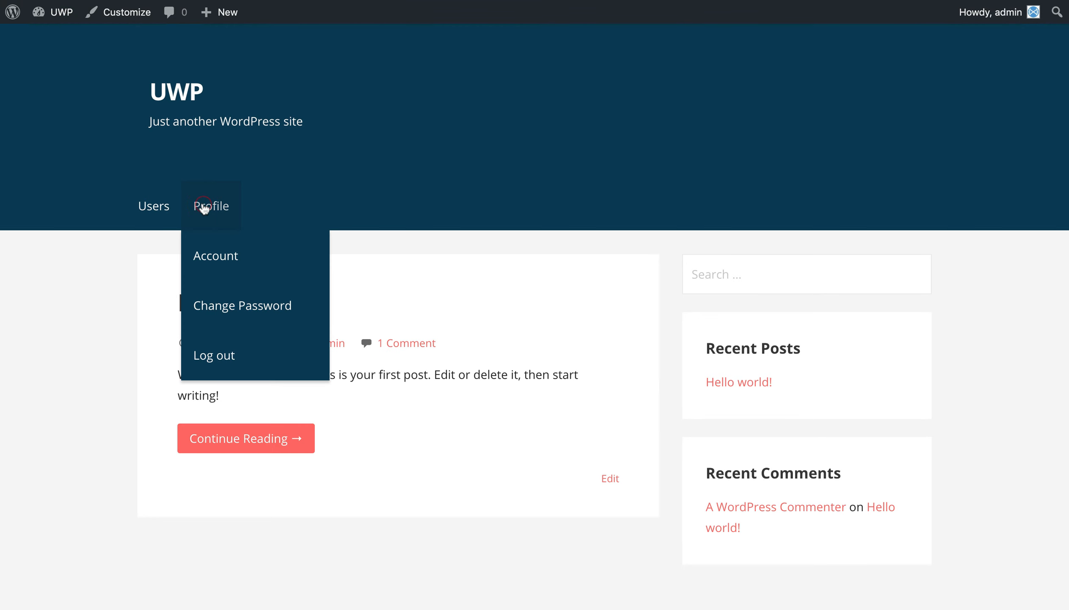
scroll(517, 202, down, 10)
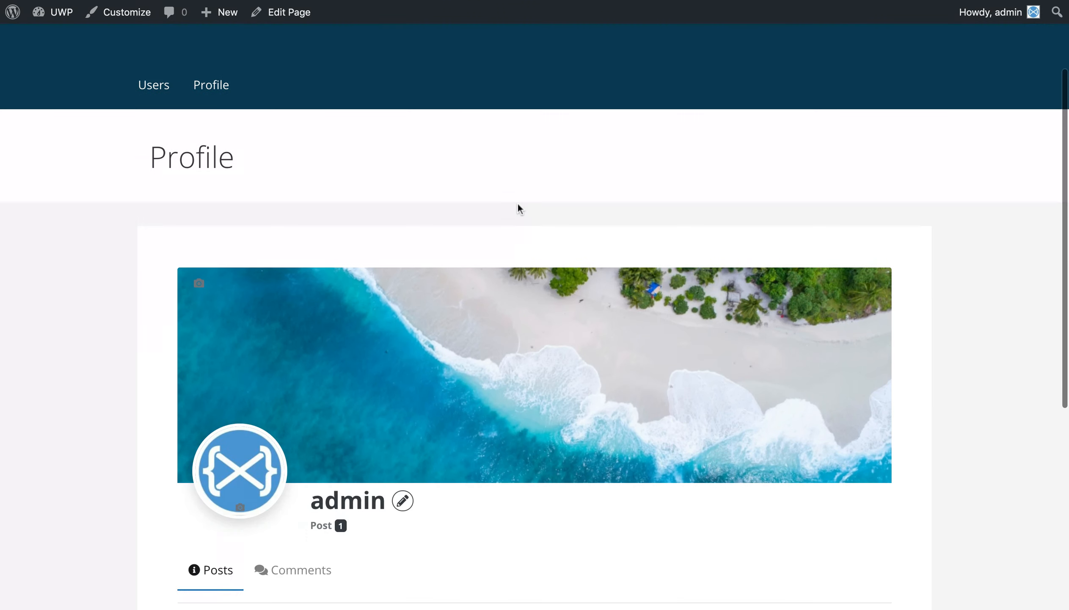
scroll(517, 202, up, 5)
scroll(518, 202, down, 5)
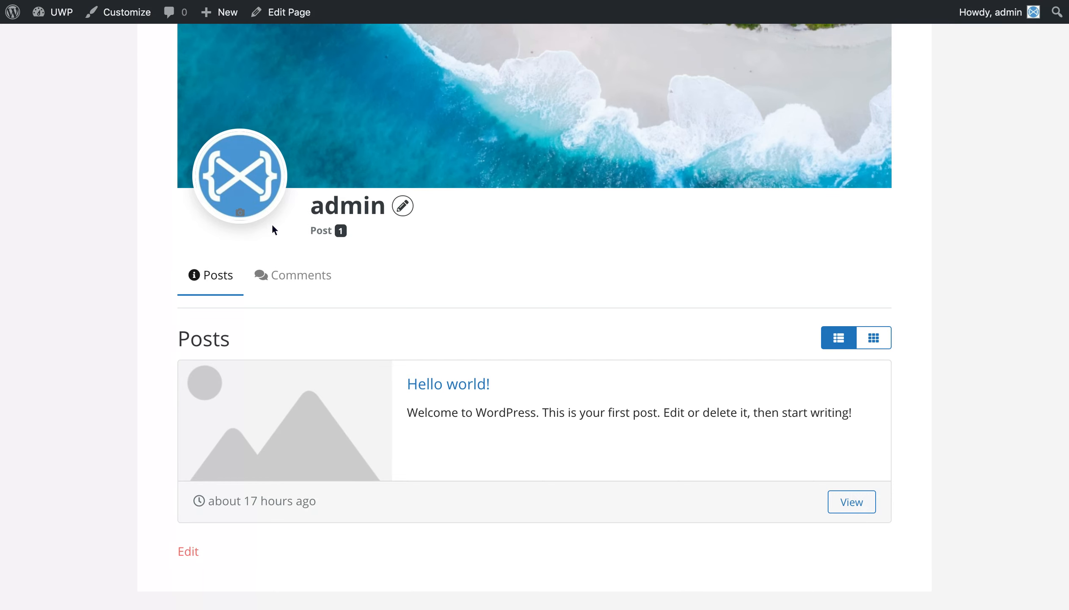
scroll(272, 224, up, 5)
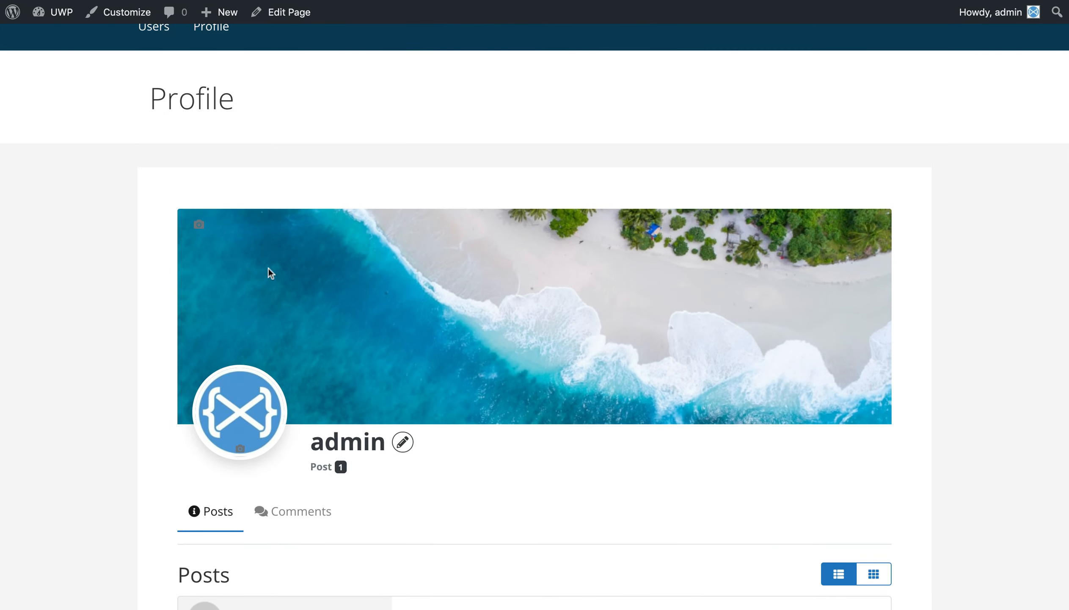
scroll(268, 269, down, 2)
- Return to the admin dashboard and open the UsersWP Form Builder's Account form to review the available fields
mouse_move(64, 16)
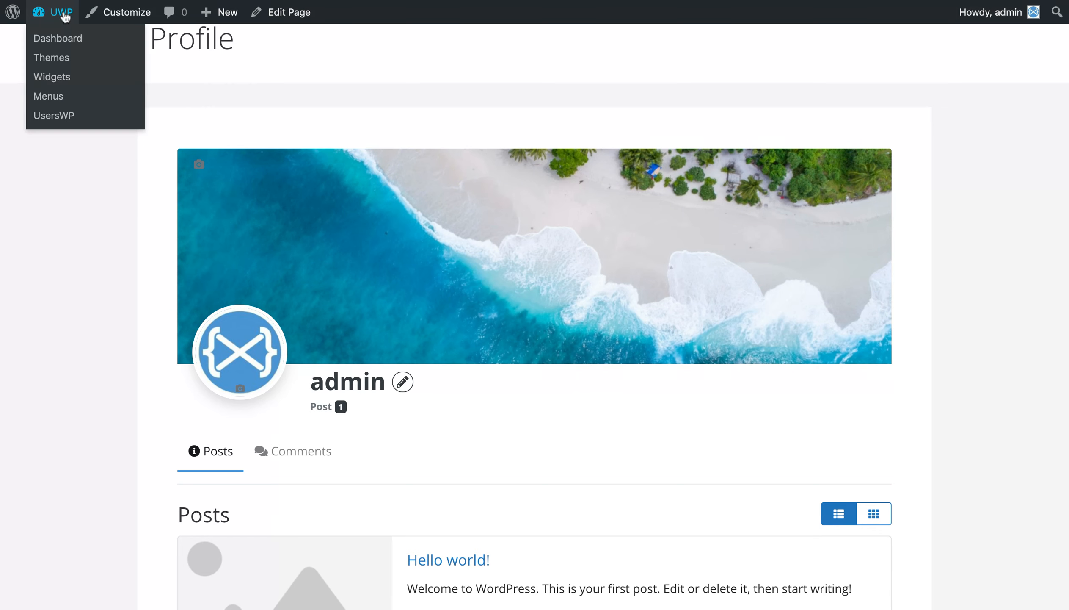
click(55, 39)
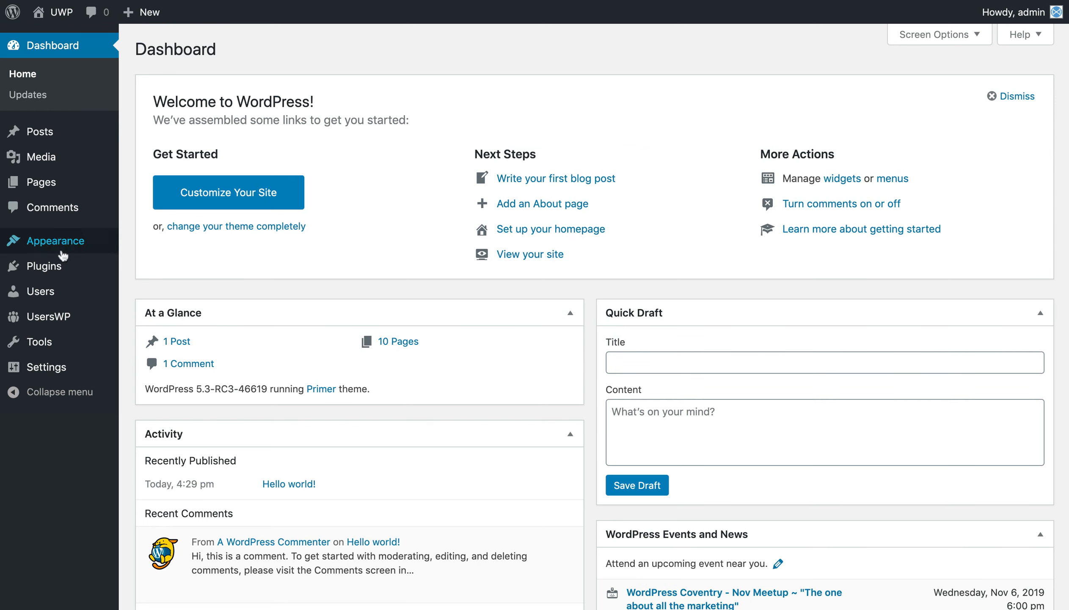
mouse_move(50, 321)
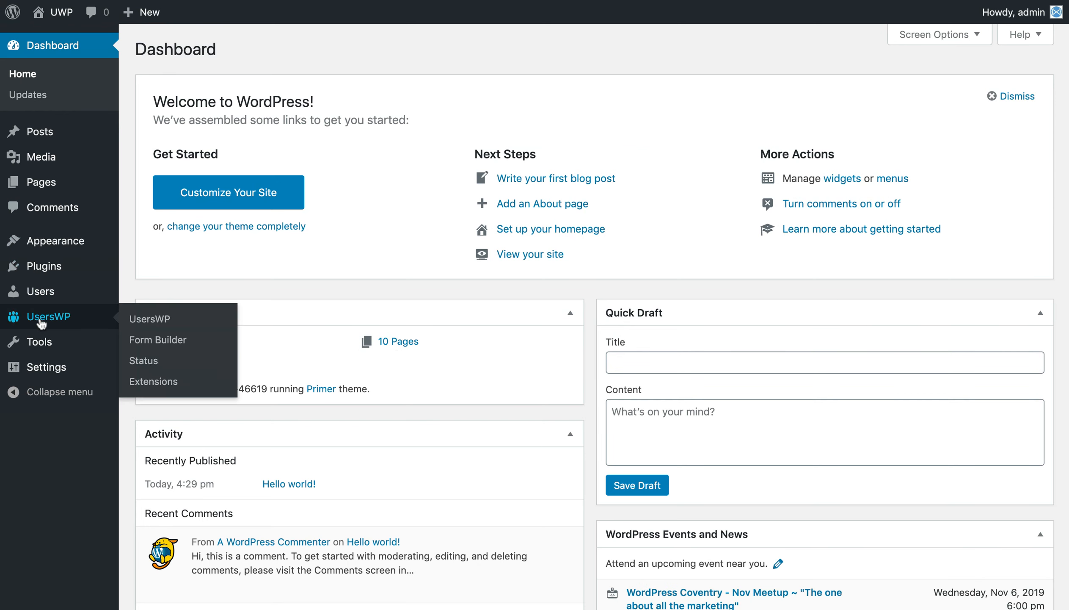
click(161, 343)
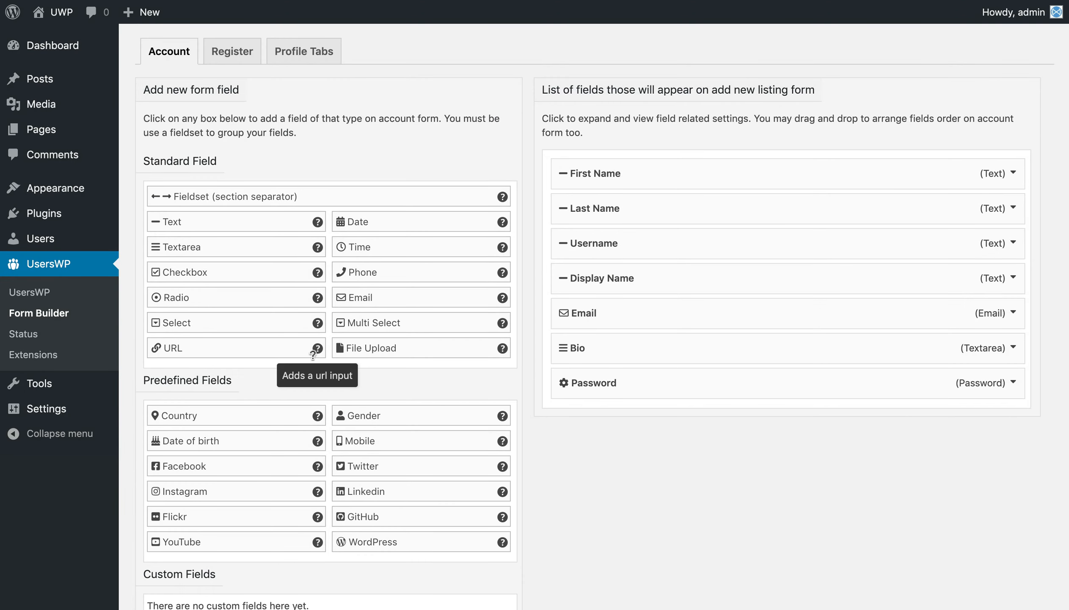
scroll(244, 386, down, 2)
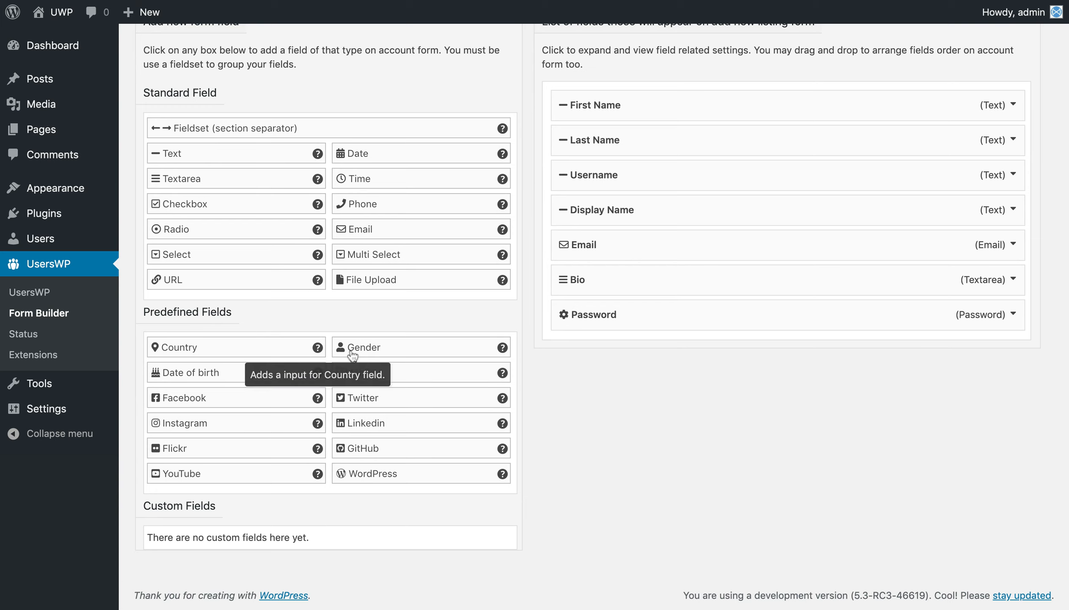
- Add the predefined Facebook and Twitter fields to the account form and save each with its default settings
click(238, 399)
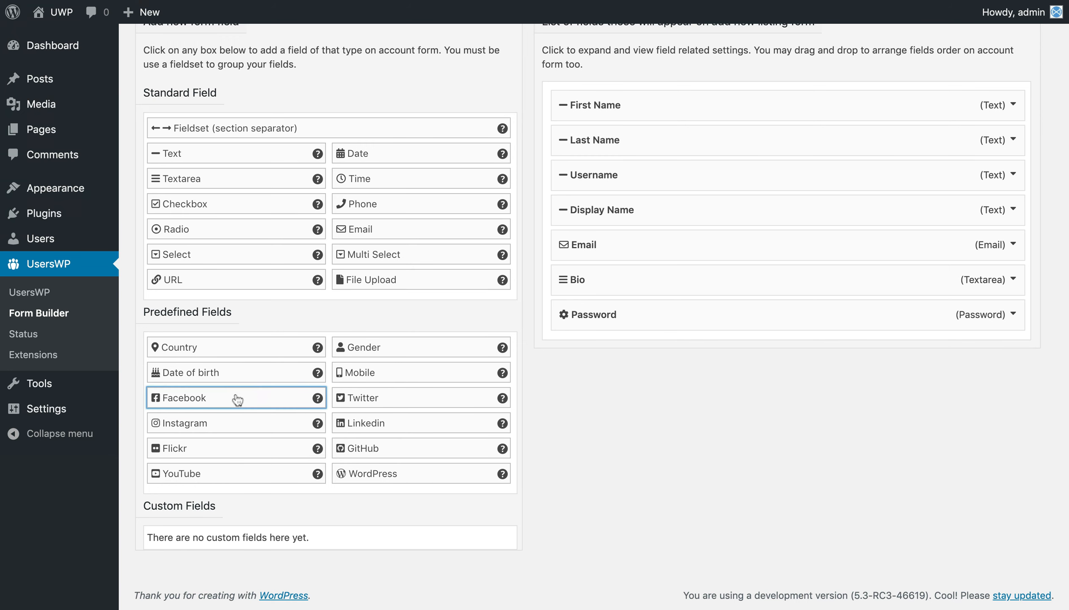
scroll(237, 399, down, 3)
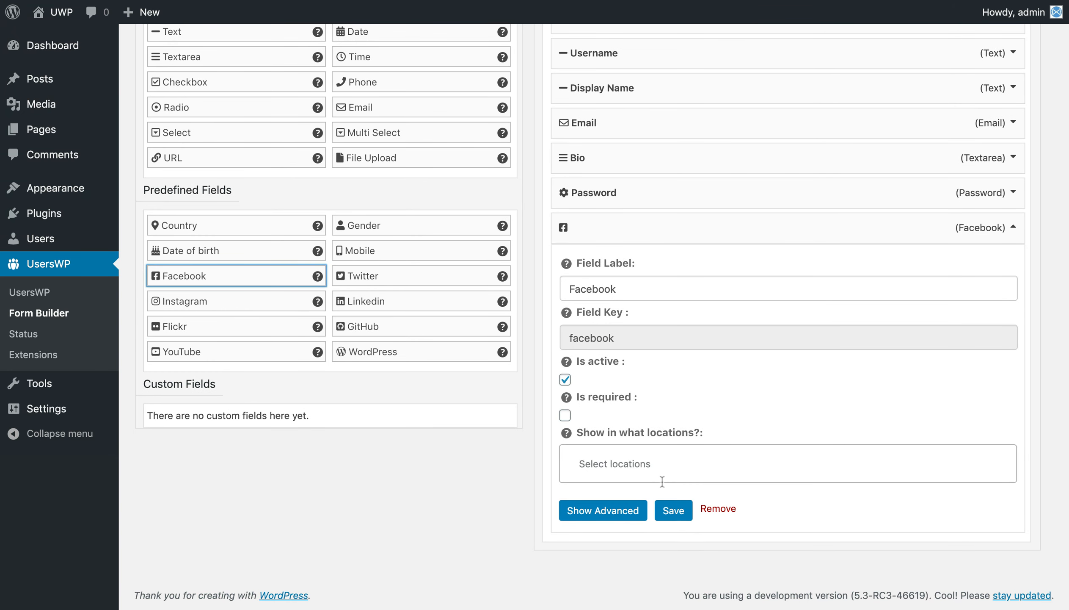
click(668, 509)
click(385, 342)
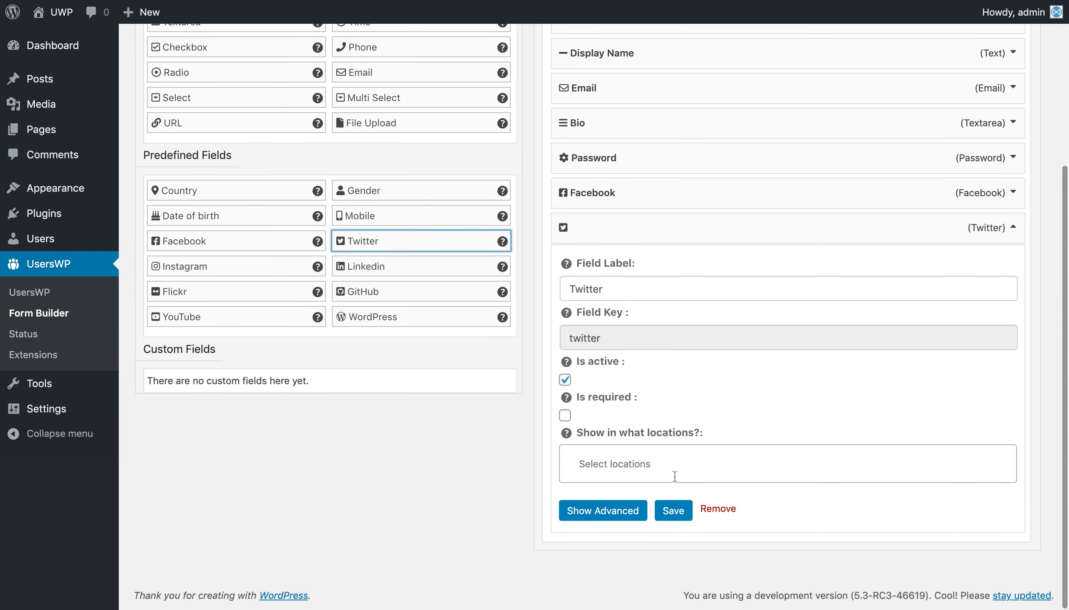
click(674, 517)
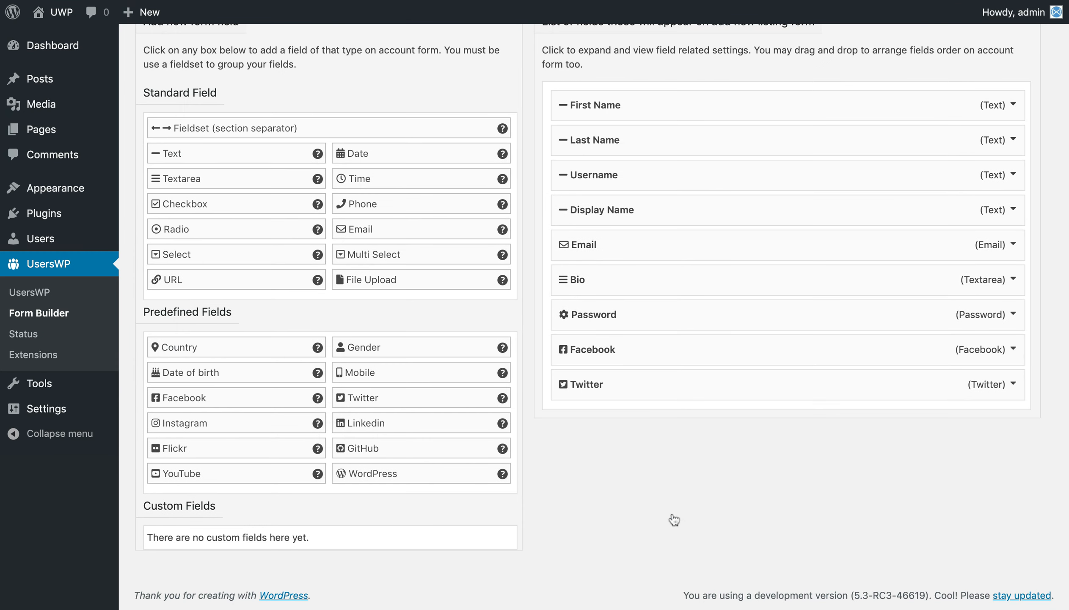
- Visit the site's front end and open the Account page under Profile
mouse_move(59, 12)
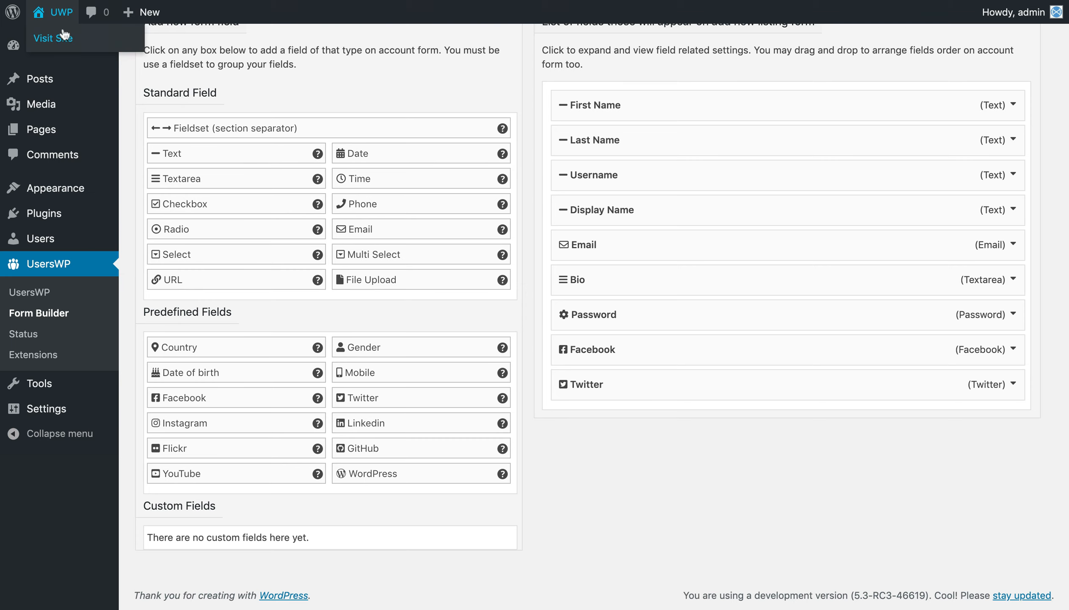
click(63, 38)
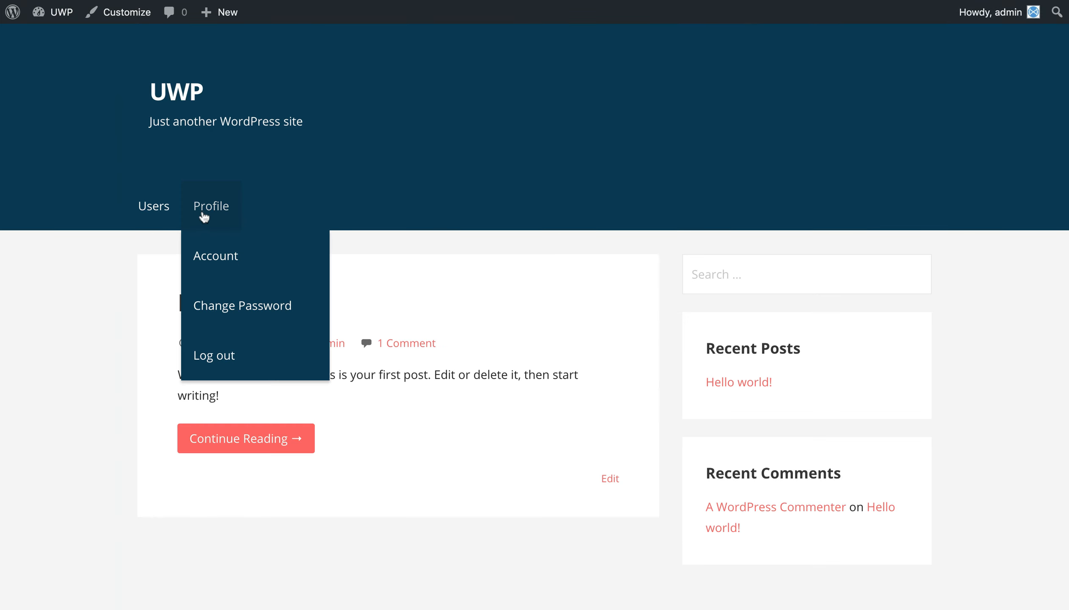
click(206, 212)
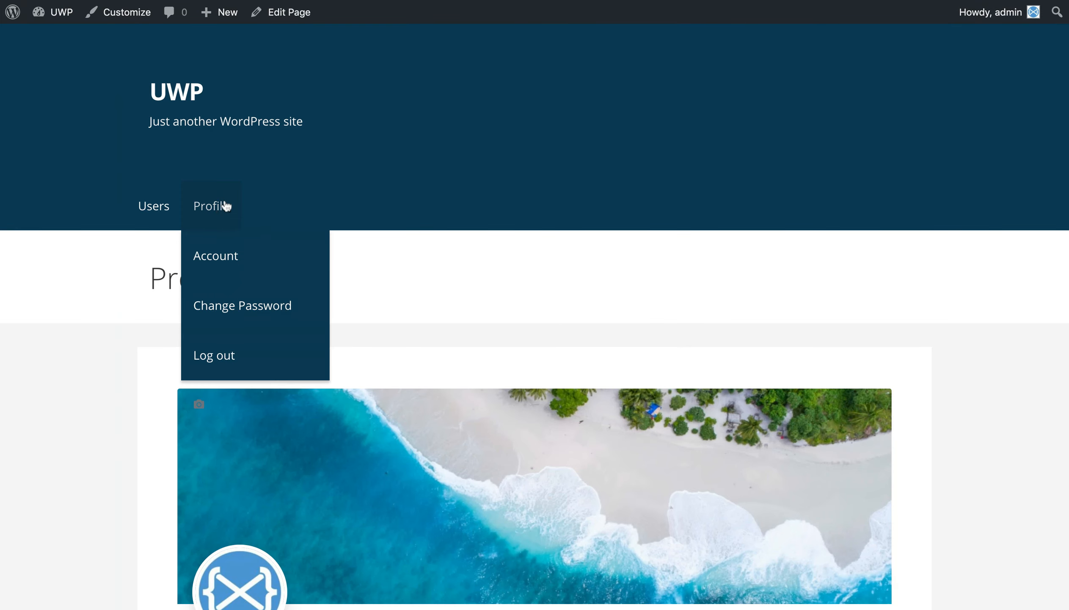
click(213, 261)
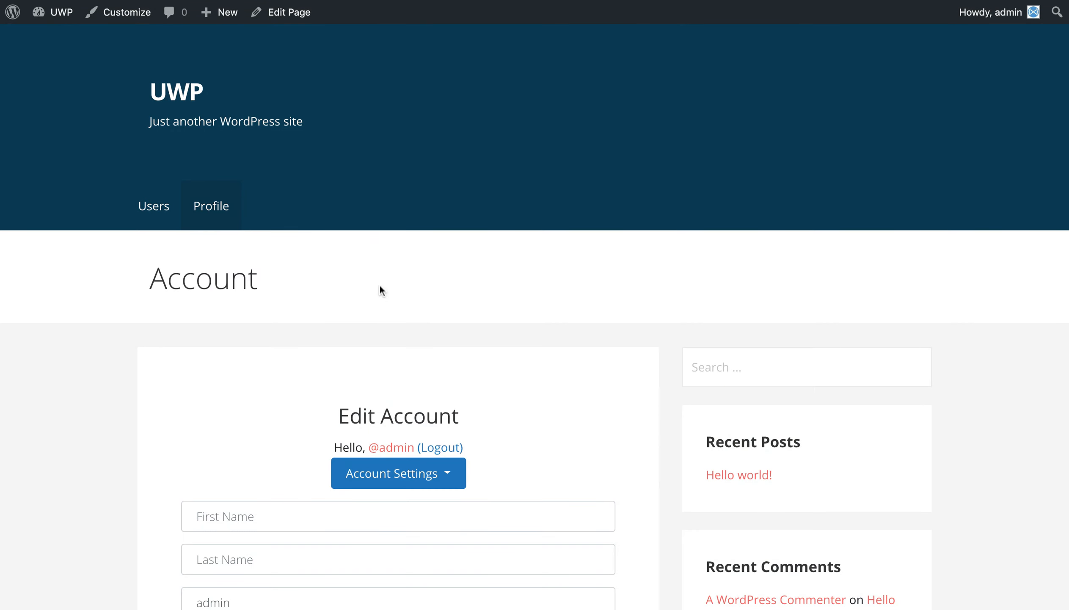
- Fill in the account's first name, last name and display name, and enter "This is a test." as the bio
scroll(379, 284, down, 5)
click(365, 273)
text(Stiofan)
key(Tab)
text(O)
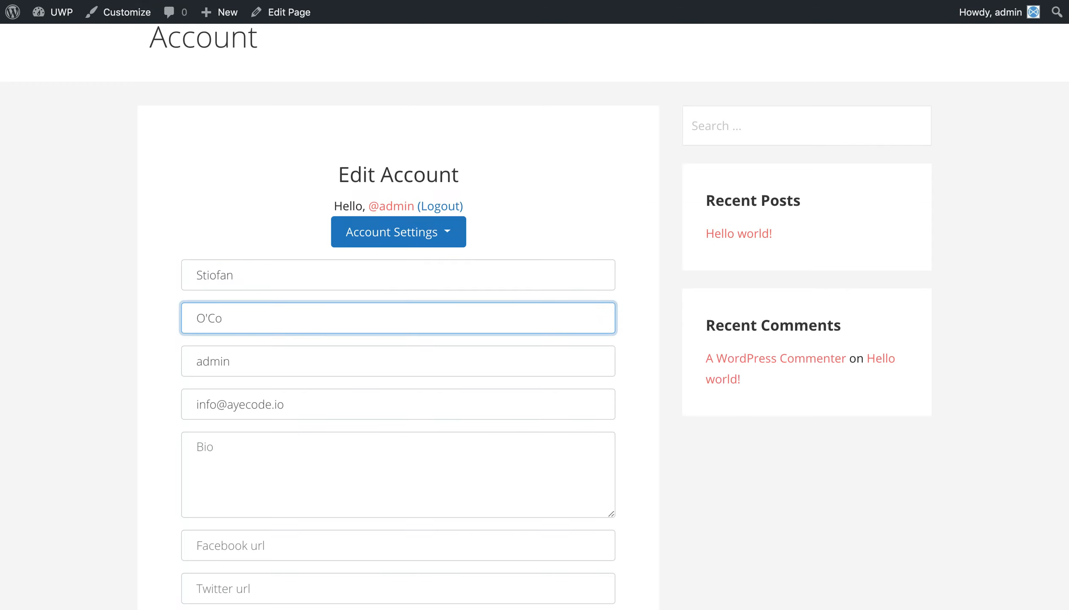
key(Tab)
text(S)
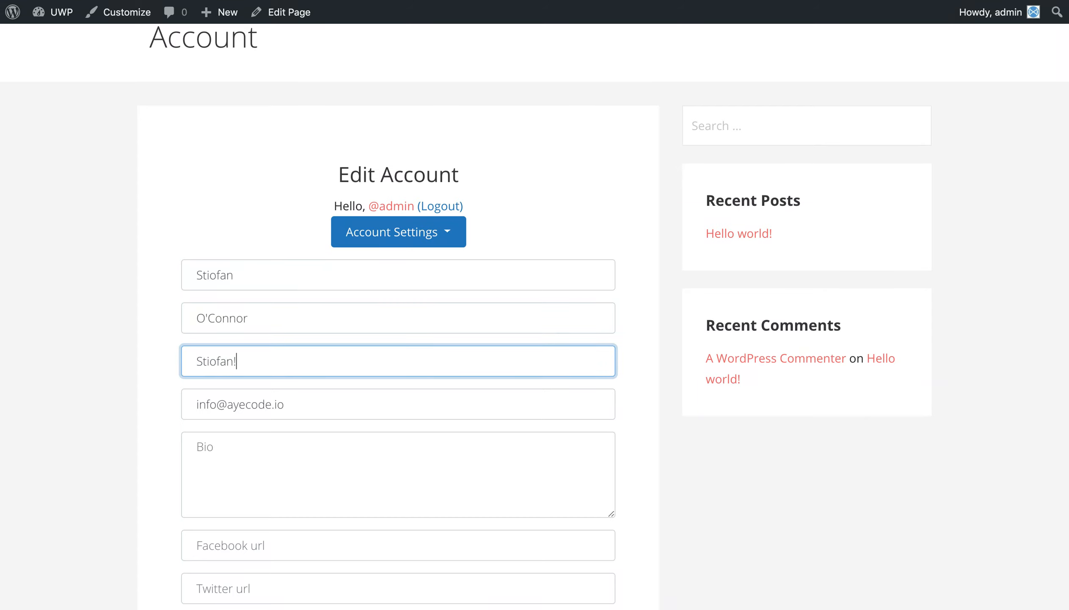
click(297, 464)
text(T)
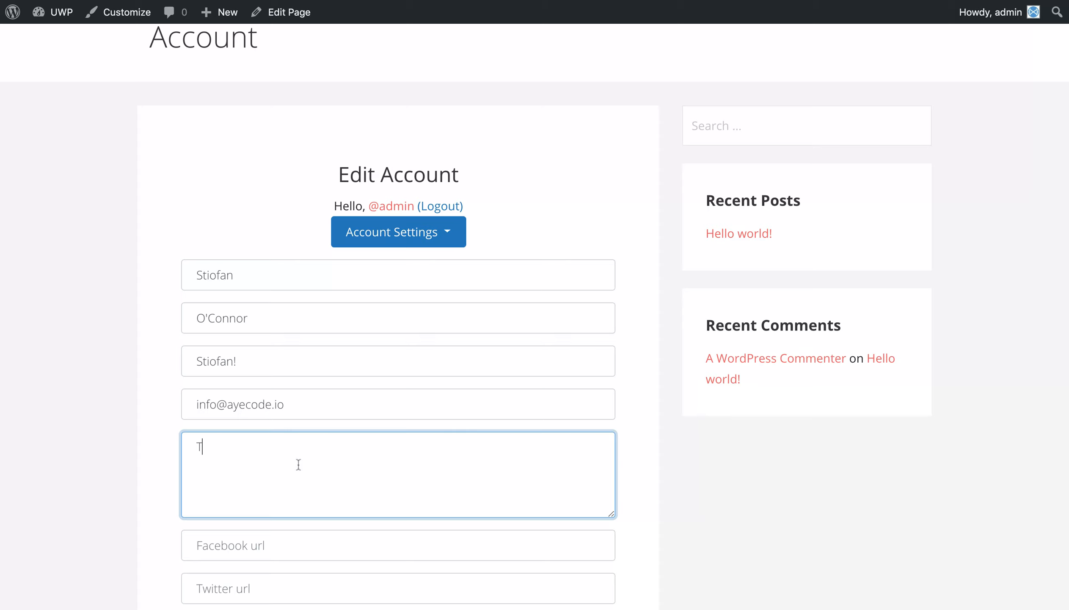
text(his is a test.)
click(302, 2)
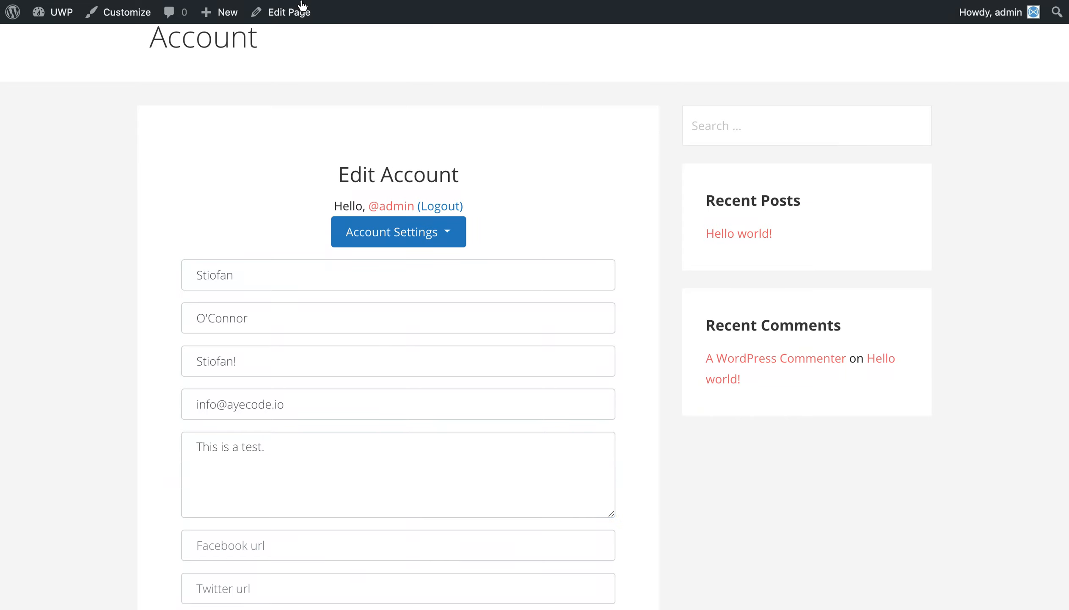
click(271, 540)
text(https://ppldb.com/testing/account/)
scroll(269, 540, down, 2)
click(269, 540)
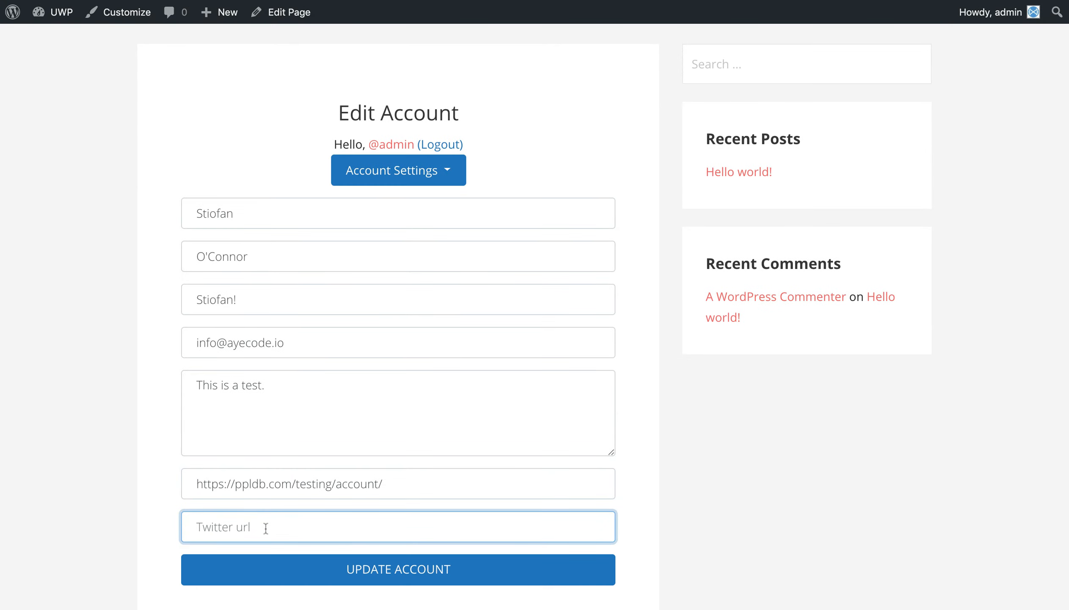
text(https://ppldb.com/testing/account/)
click(340, 570)
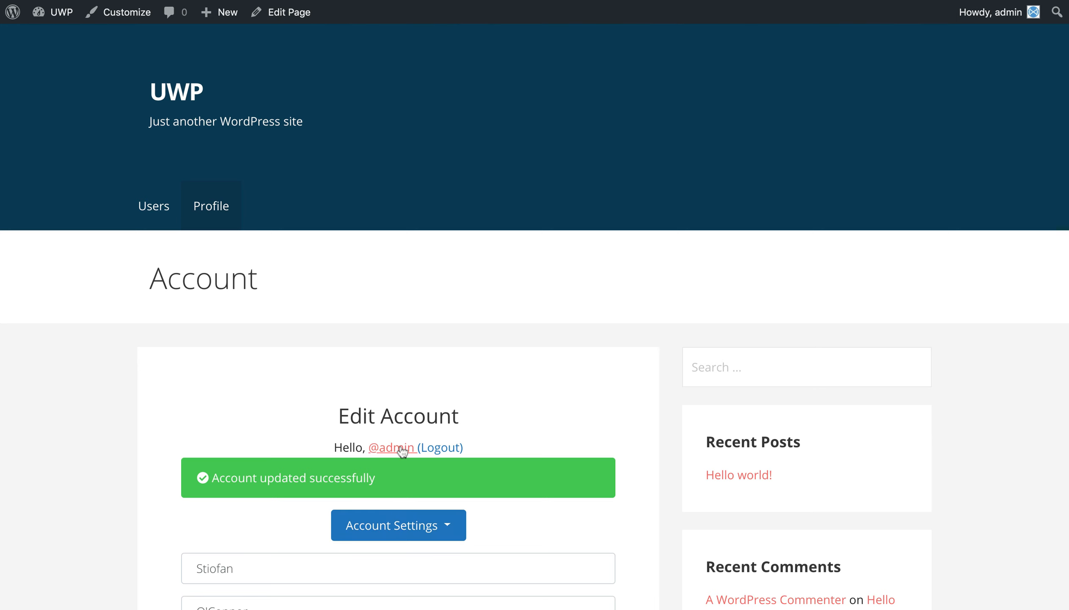
- Open the public profile from the Account page and review its header, social links, Profile menu and content tabs
click(402, 450)
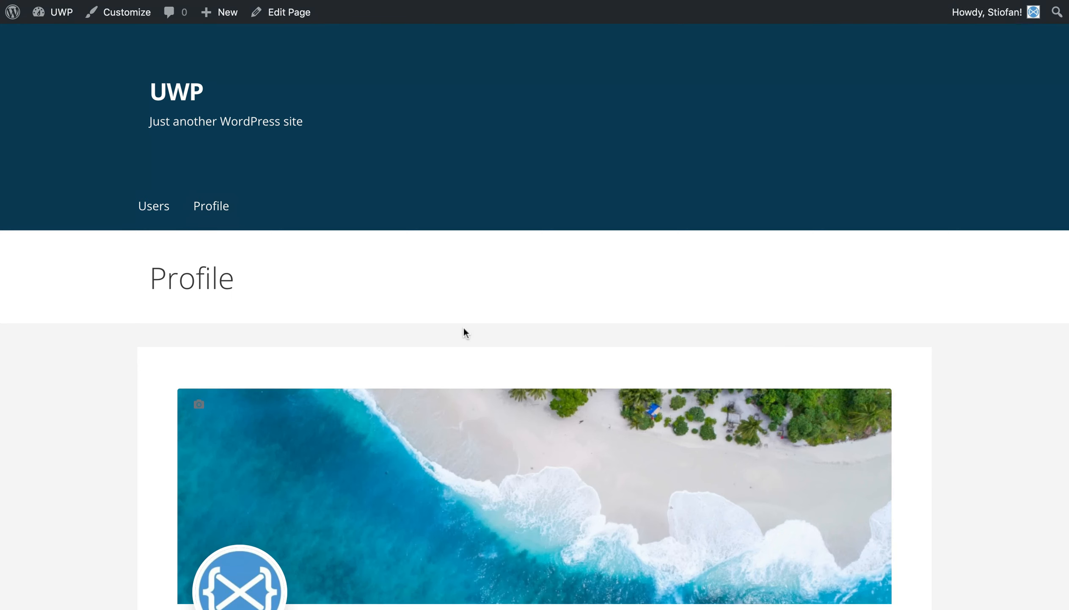
scroll(466, 328, down, 8)
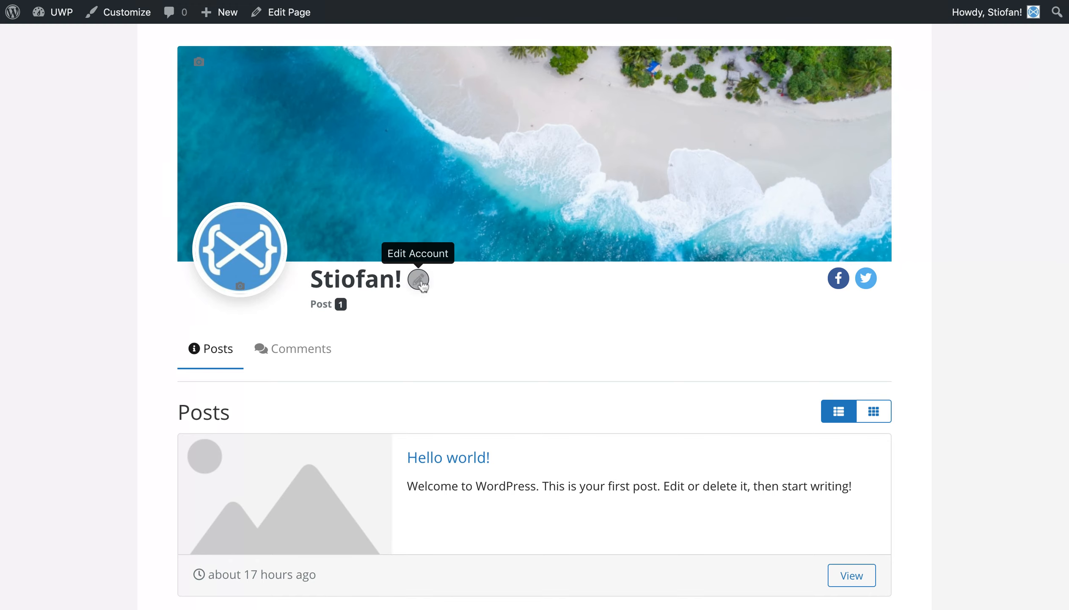
scroll(419, 286, up, 2)
scroll(418, 286, up, 5)
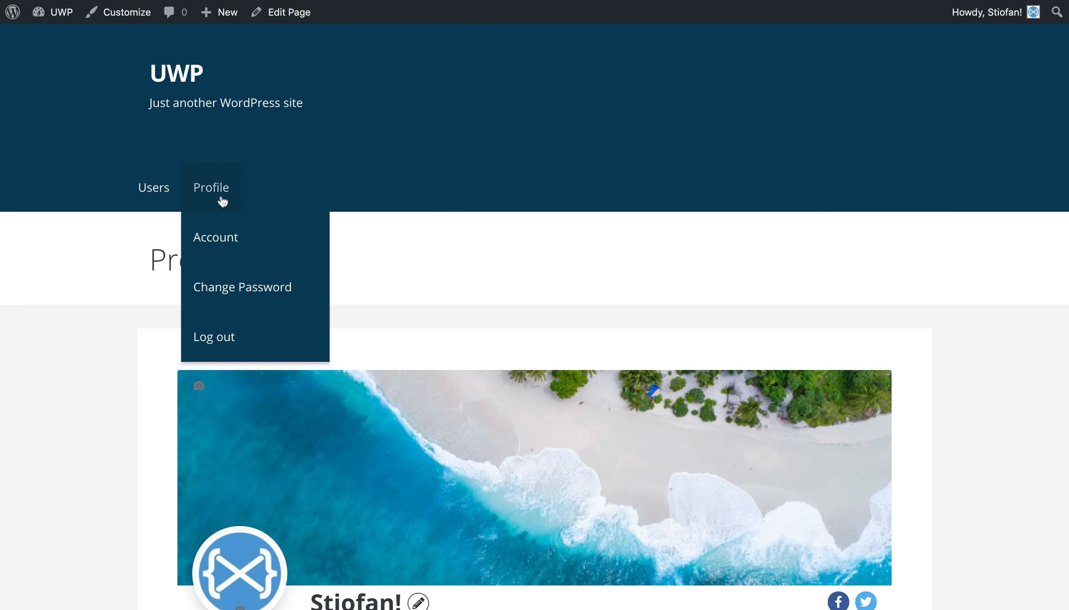
scroll(486, 291, down, 8)
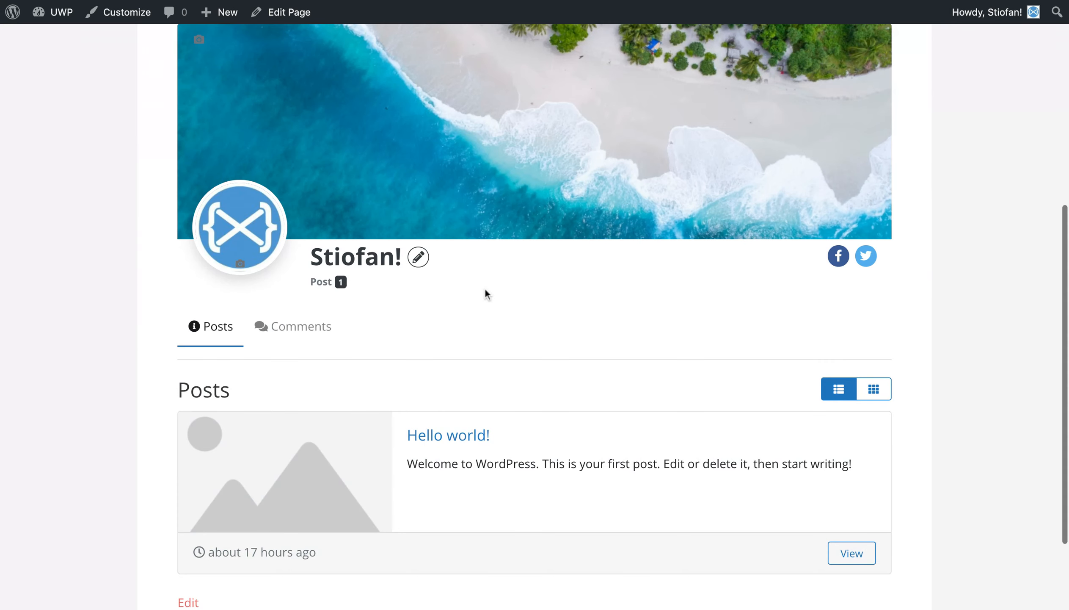
scroll(486, 292, up, 2)
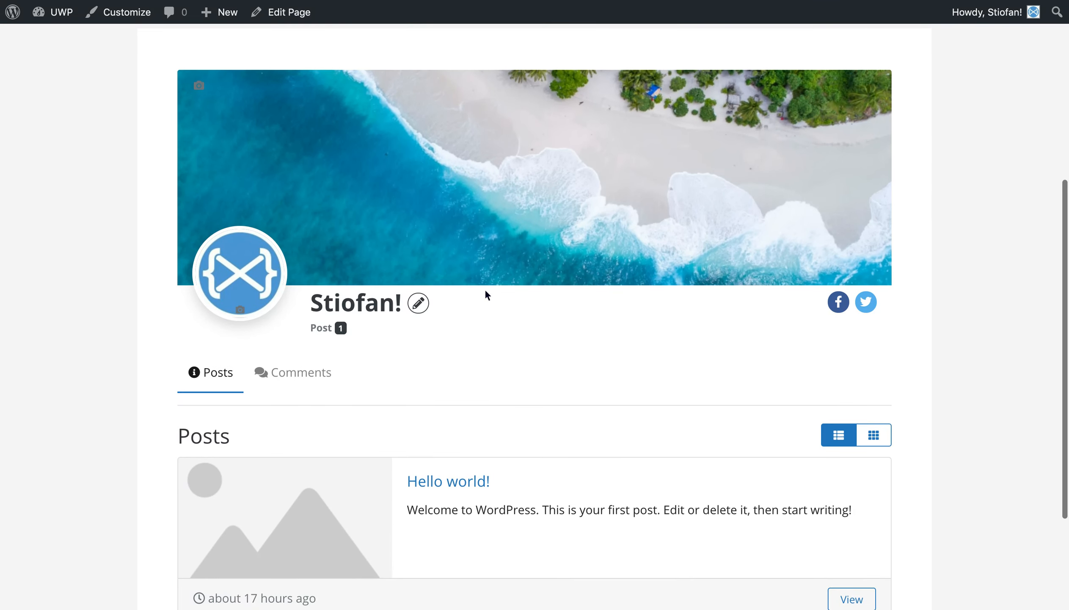
scroll(486, 291, down, 1)
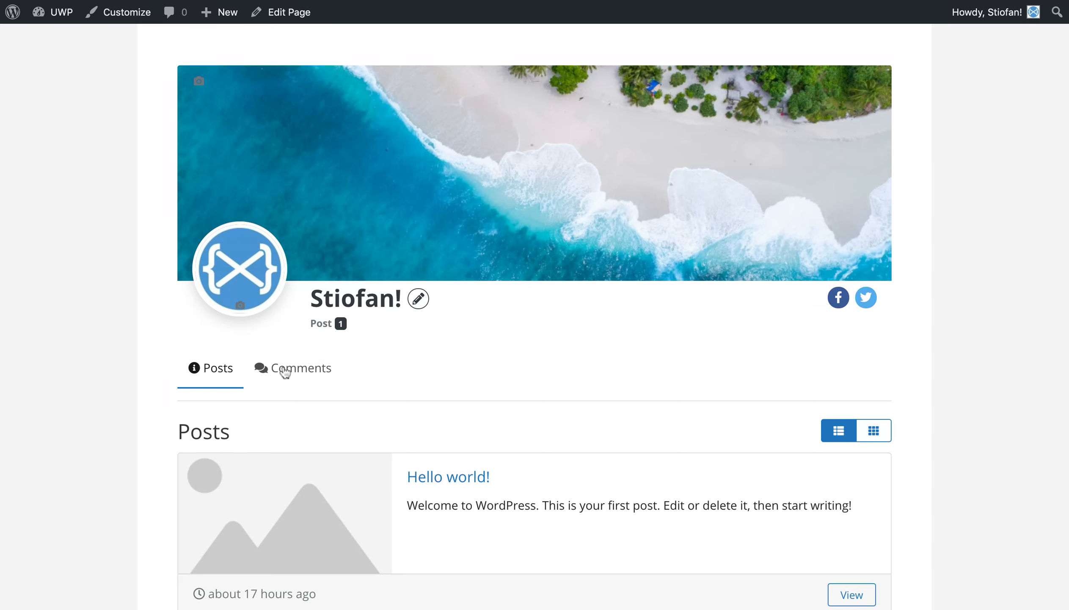
- Go to the profile tabs in the UsersWP form builder and move Comments above Posts
mouse_move(59, 22)
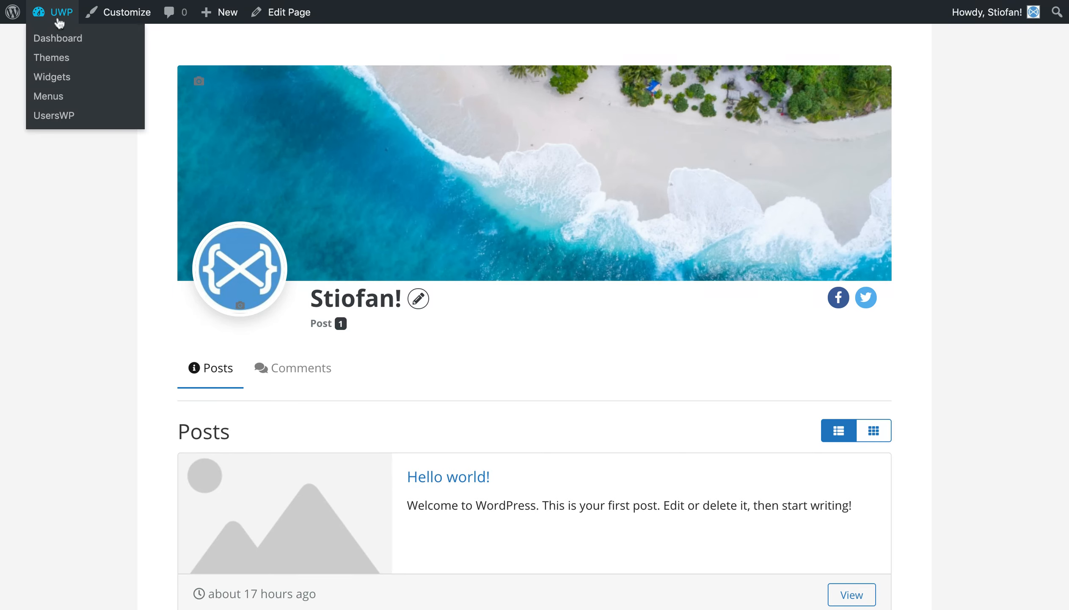
click(59, 39)
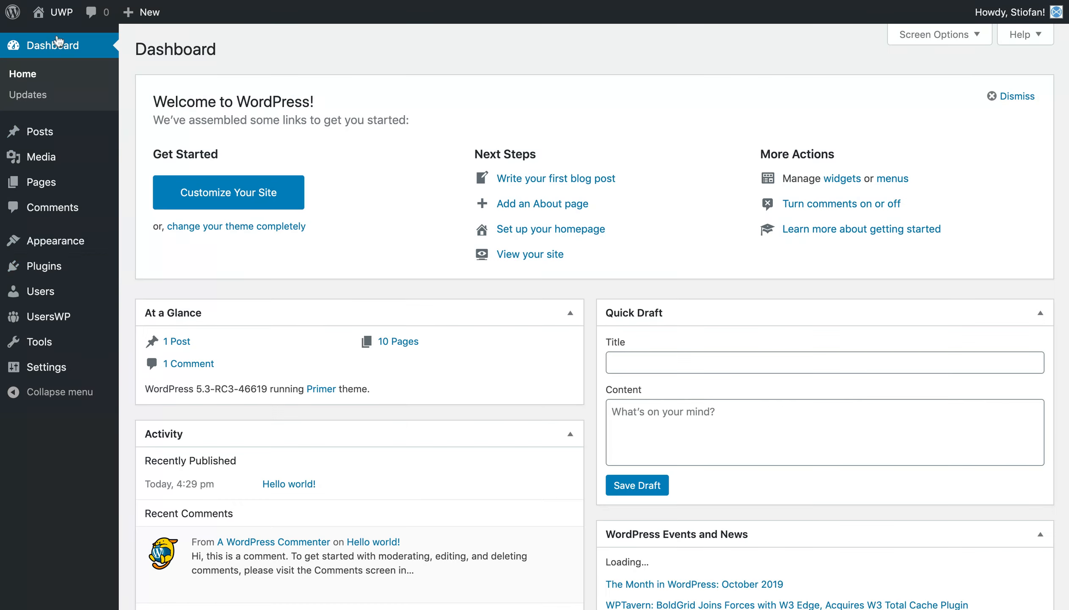
mouse_move(114, 317)
click(138, 339)
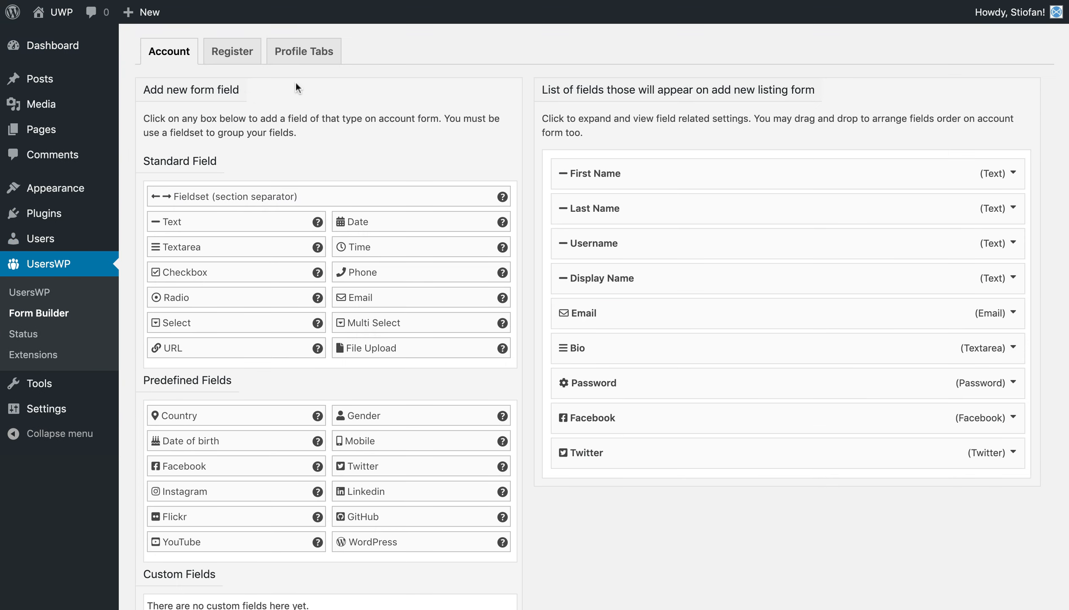
click(302, 50)
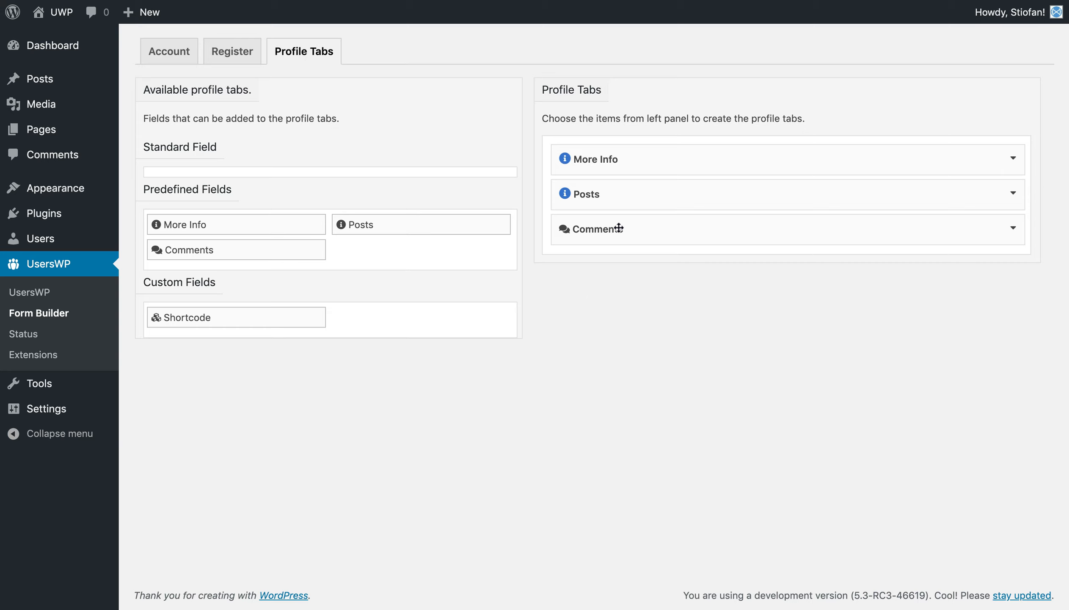
drag(618, 229, 623, 188)
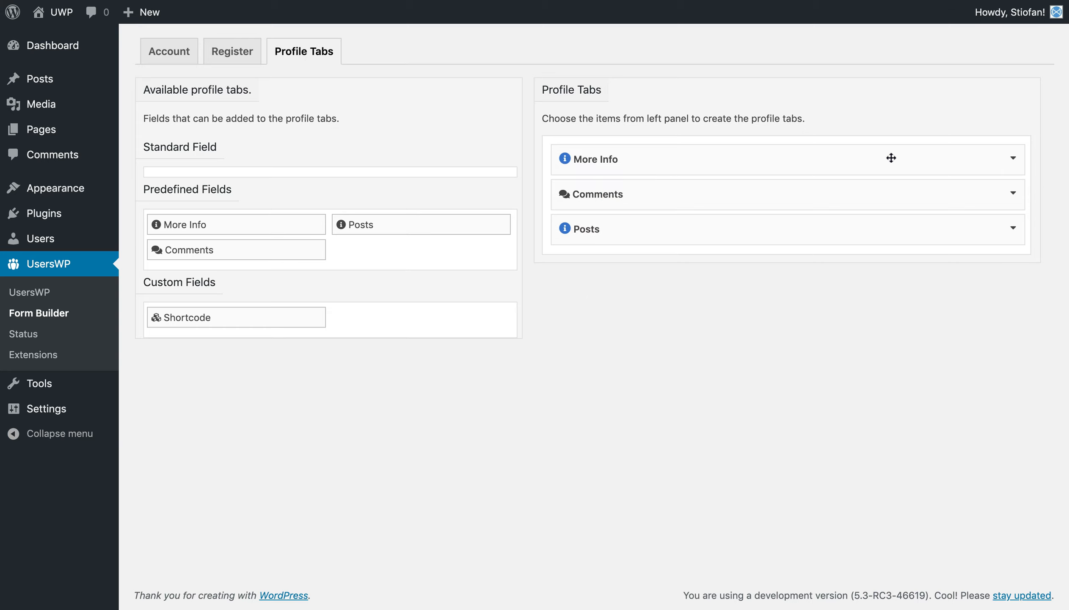
- Rename the More Info profile tab to "About me" and save it
click(1013, 158)
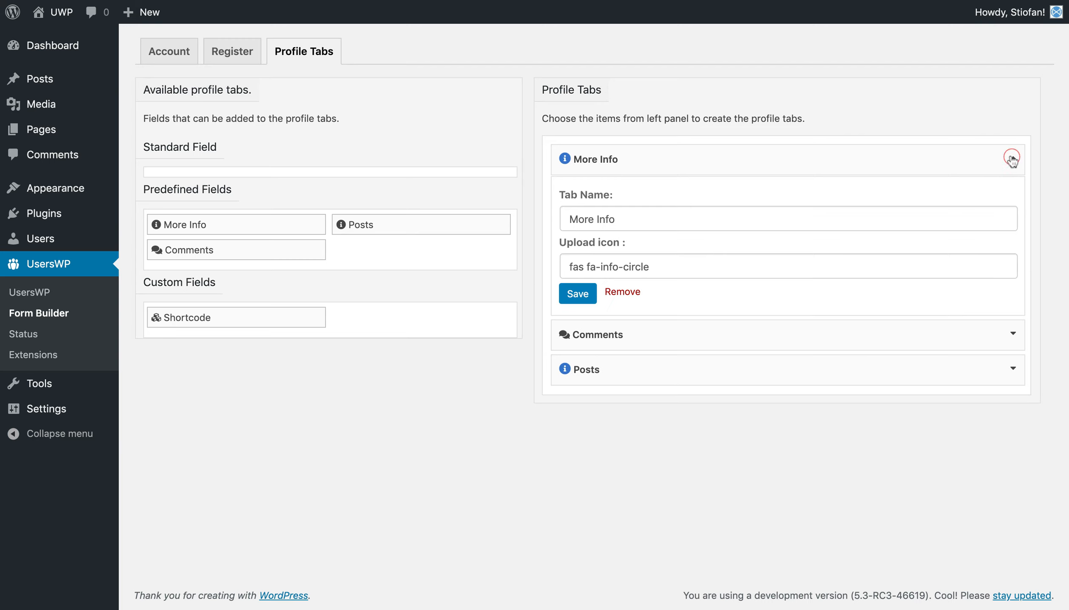
triple_click(649, 217)
text(About me)
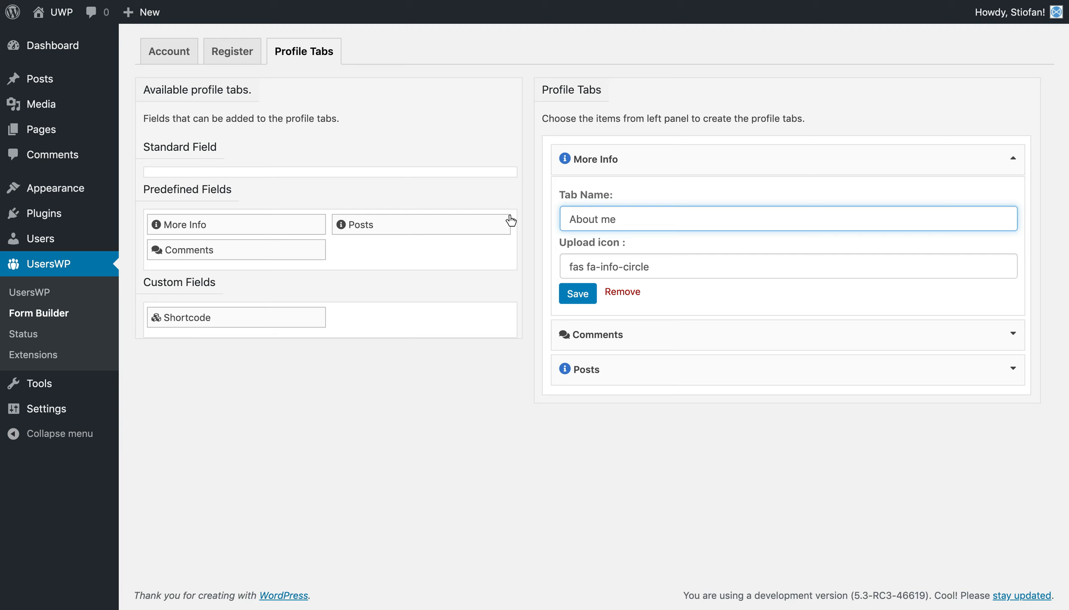
click(580, 294)
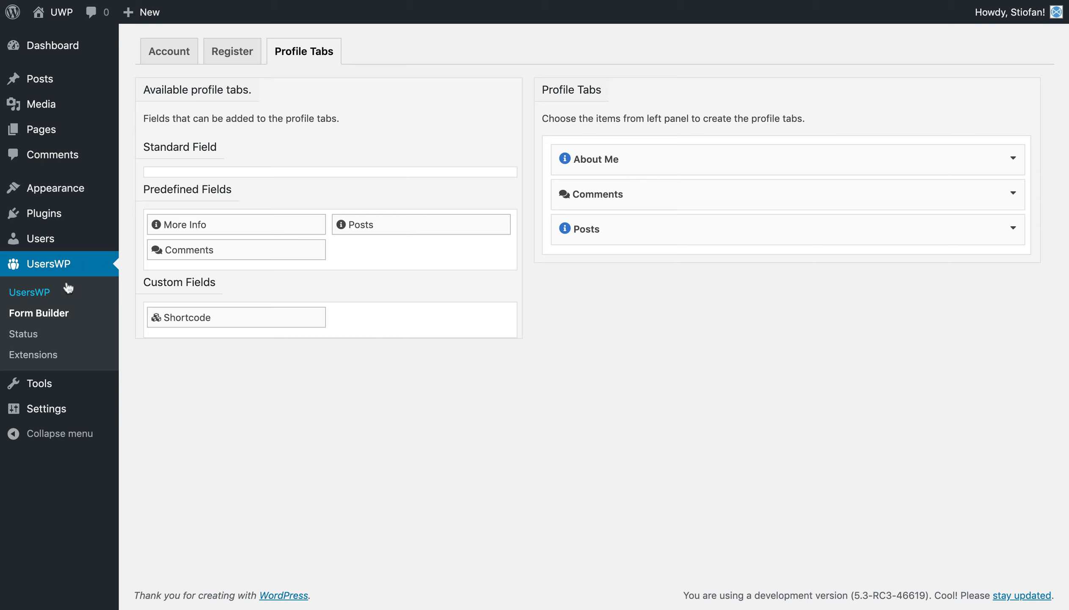
- Add "More info tab" to the locations where the account form's Bio field is shown and save the field
click(169, 52)
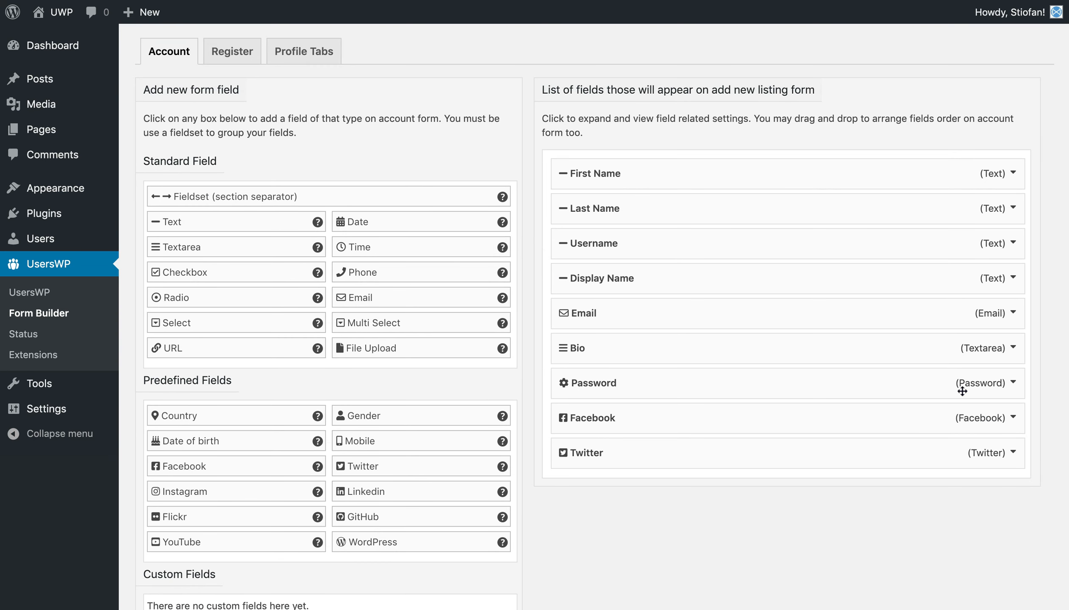
click(1014, 349)
scroll(836, 385, down, 5)
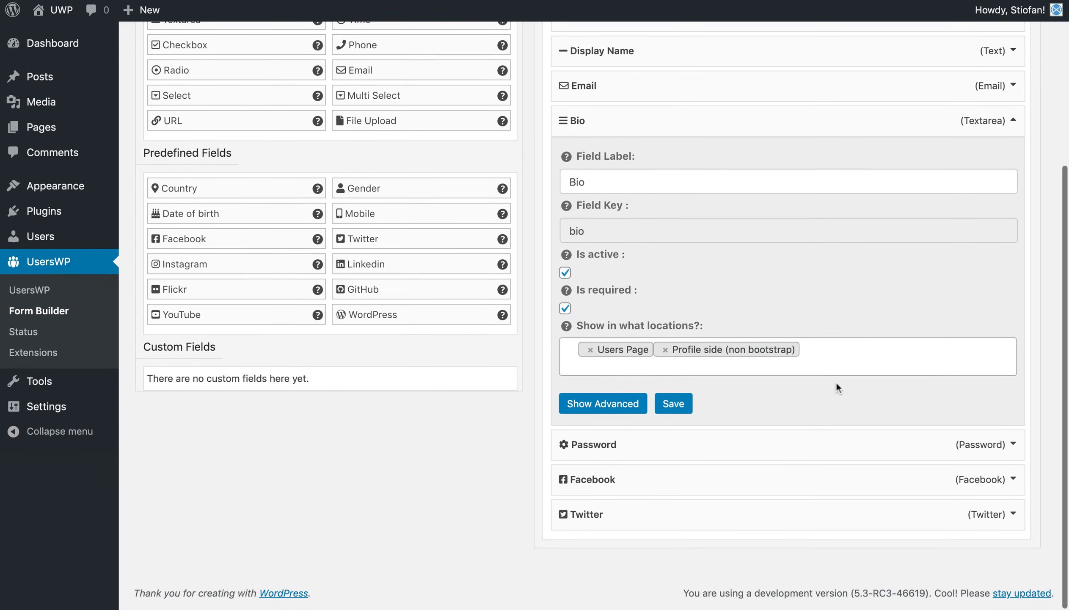
click(819, 359)
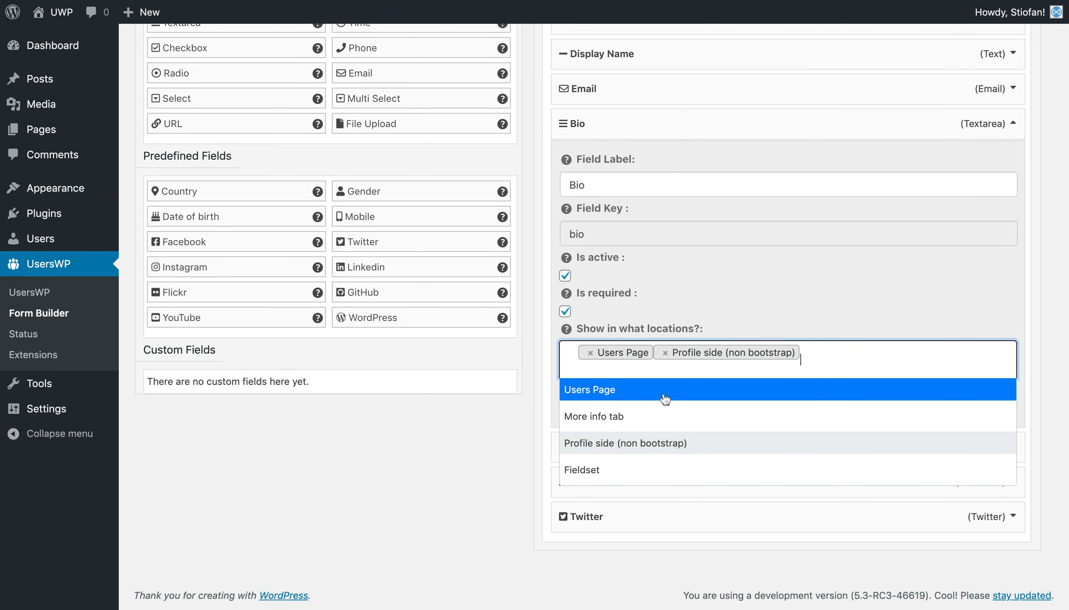
click(644, 417)
click(674, 406)
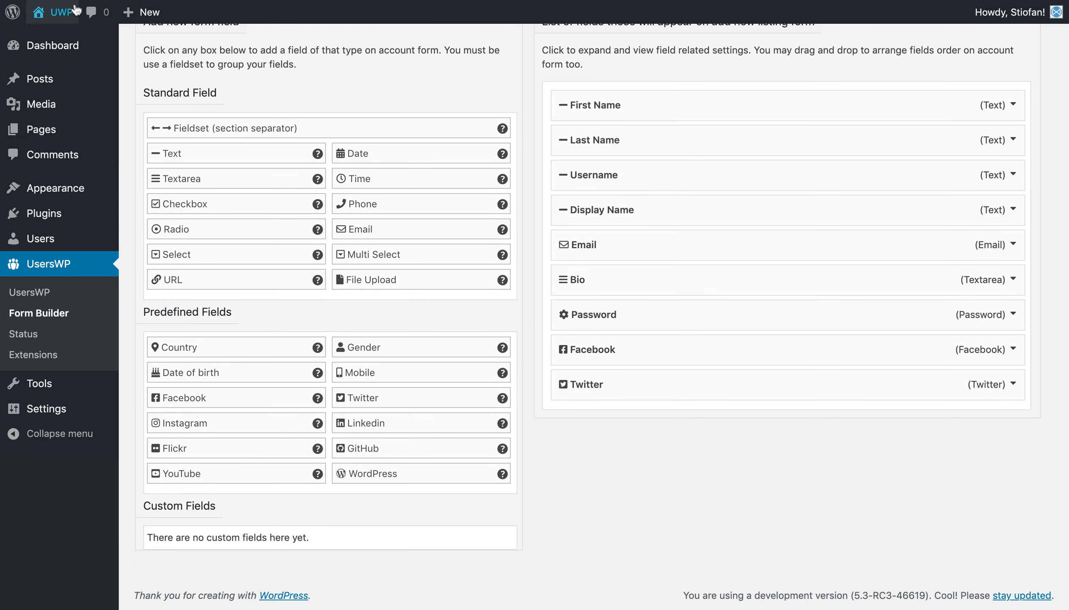
- Visit the site's front end, open the Profile page and view the content of its About me tab
mouse_move(75, 10)
click(58, 38)
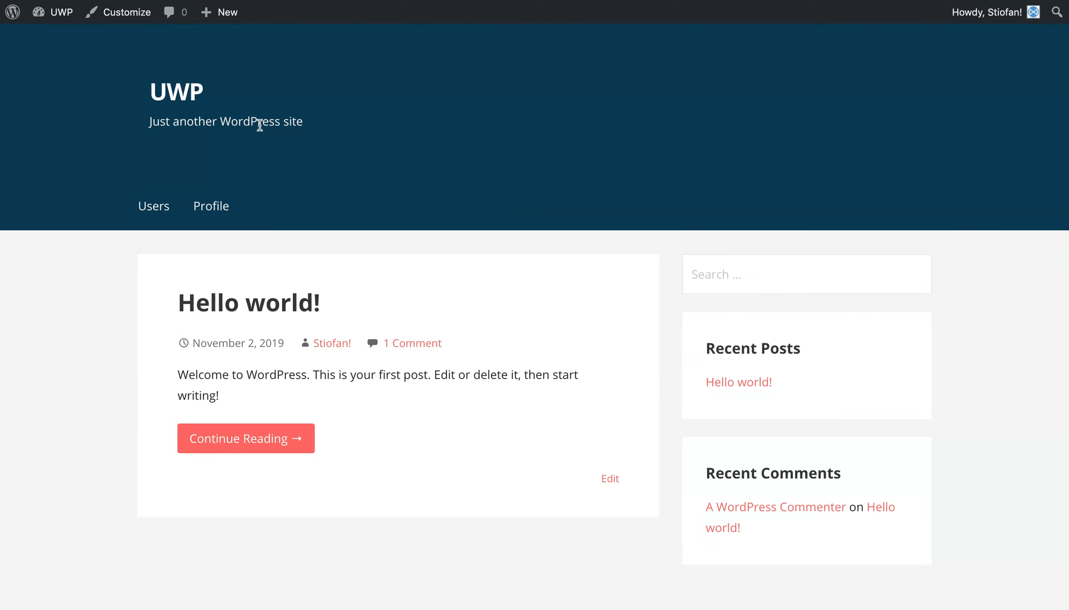
mouse_move(212, 204)
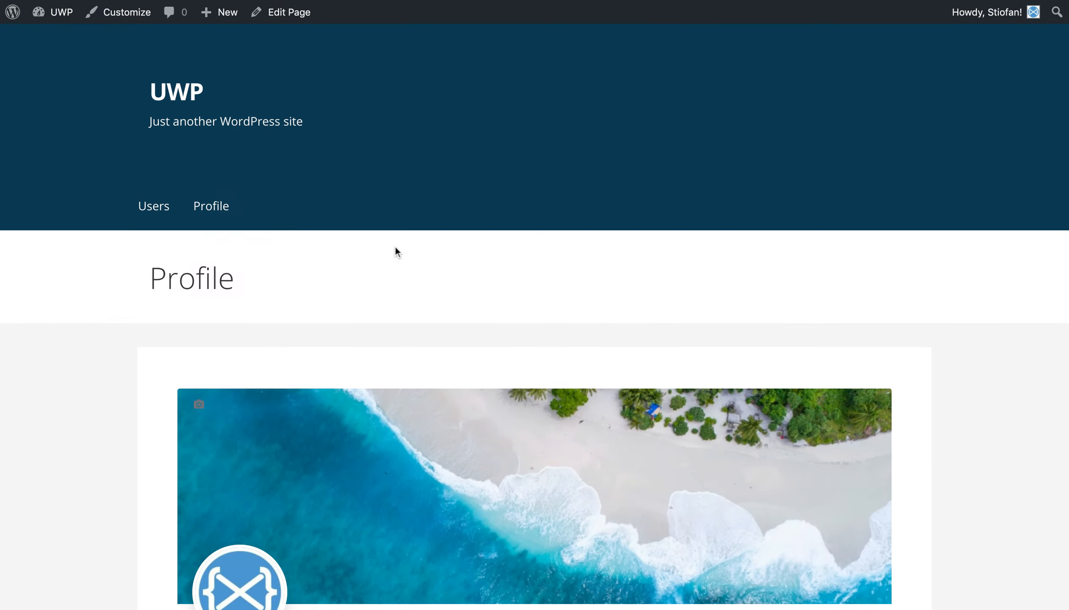
scroll(396, 248, down, 8)
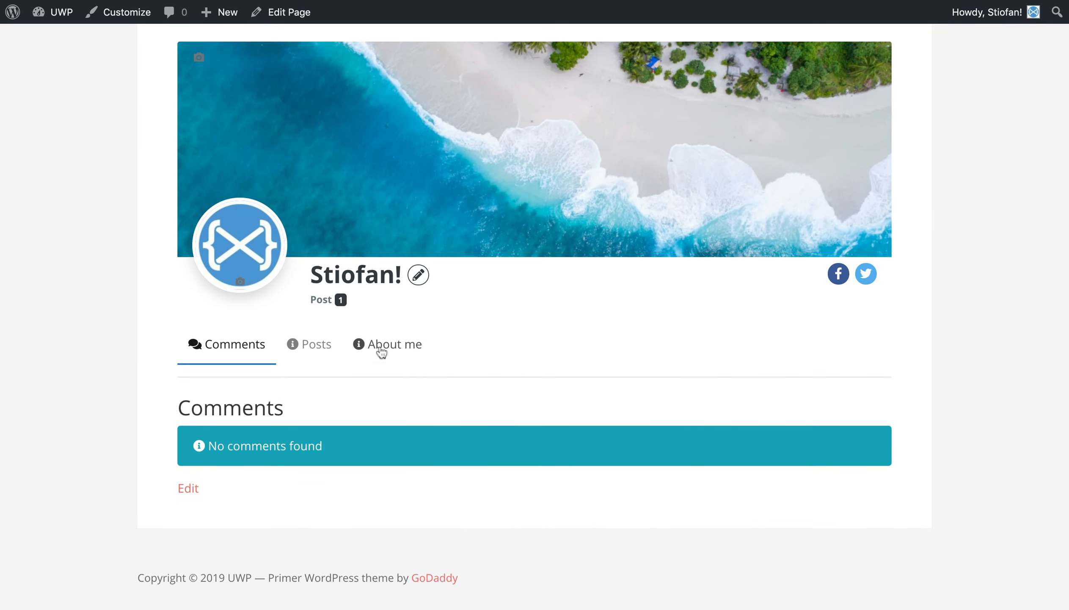
scroll(381, 350, up, 8)
scroll(381, 353, down, 5)
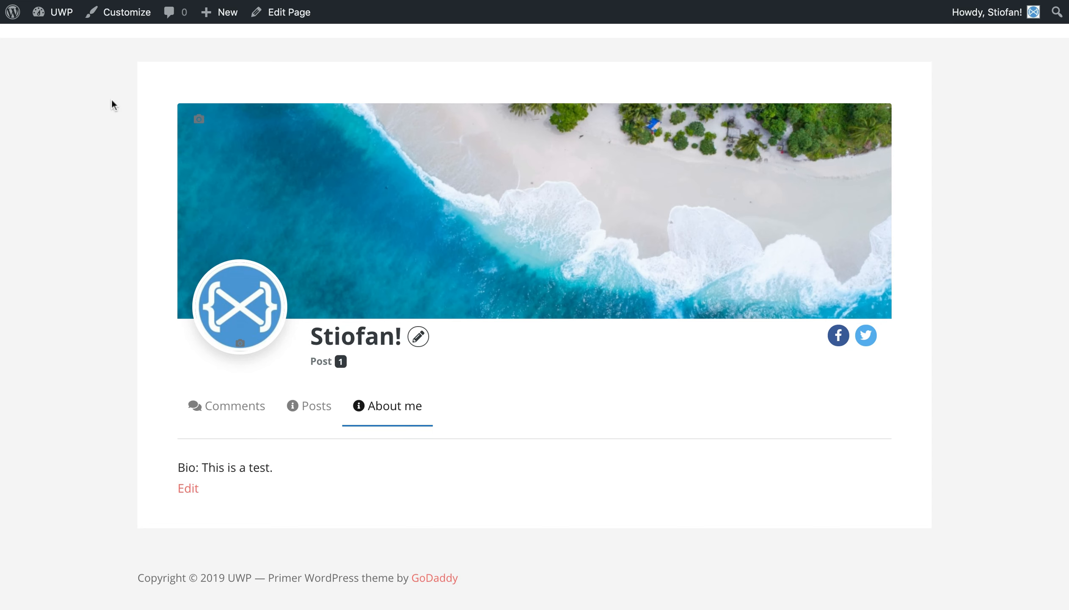
- Return to the form builder's profile tabs and reorder them as About Me, Posts, Comments
mouse_move(57, 13)
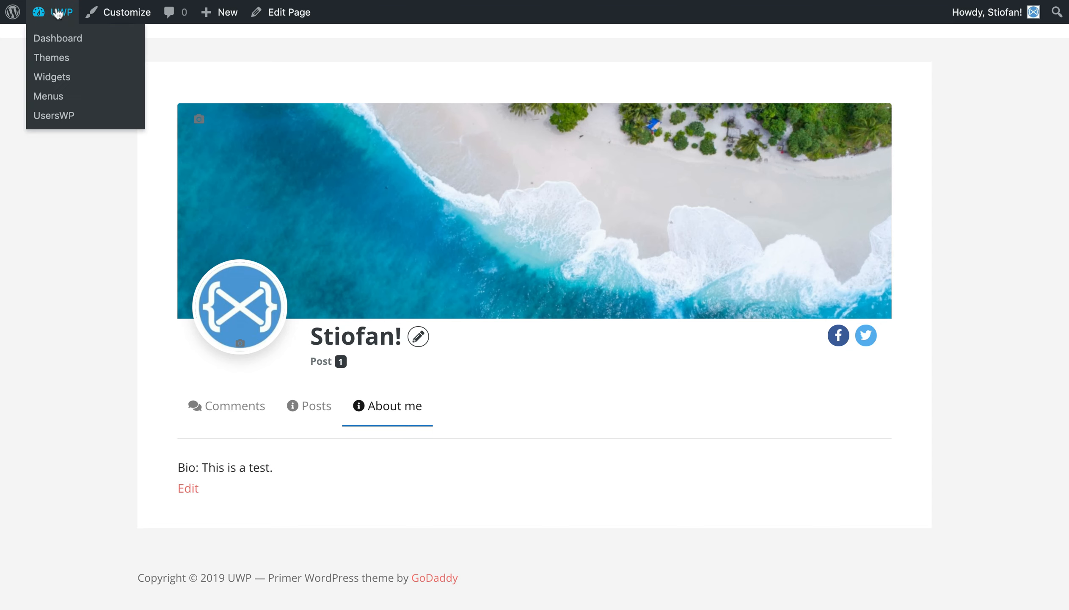
click(58, 43)
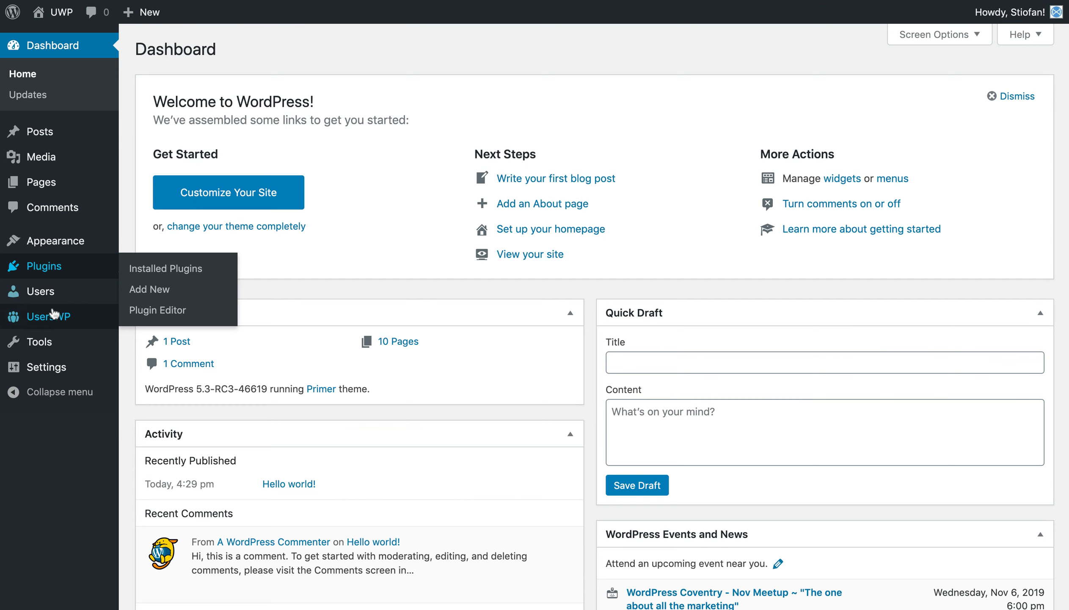
mouse_move(55, 314)
click(144, 347)
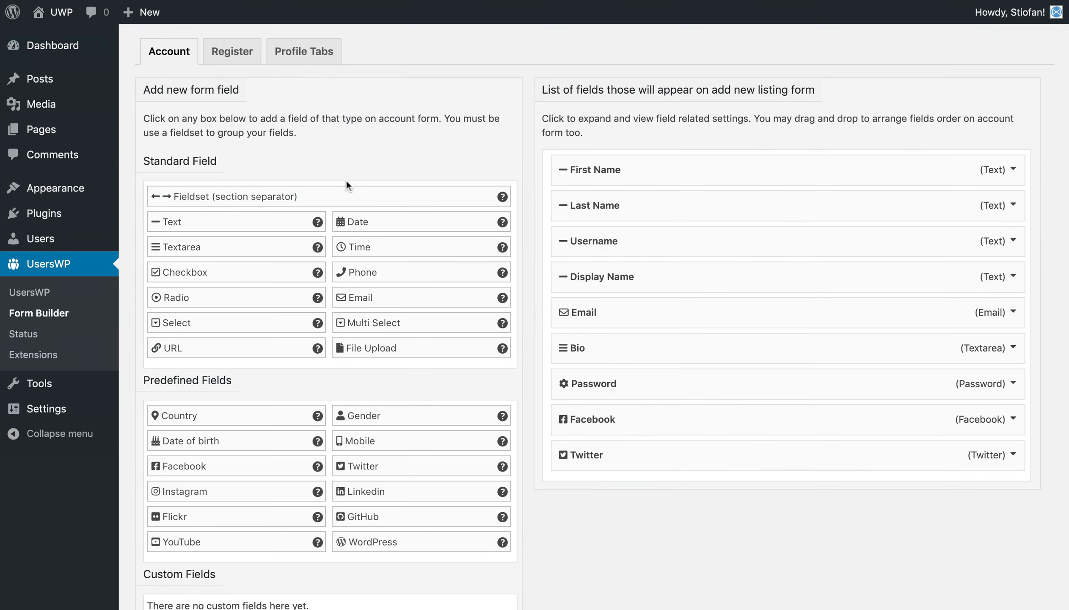
click(308, 47)
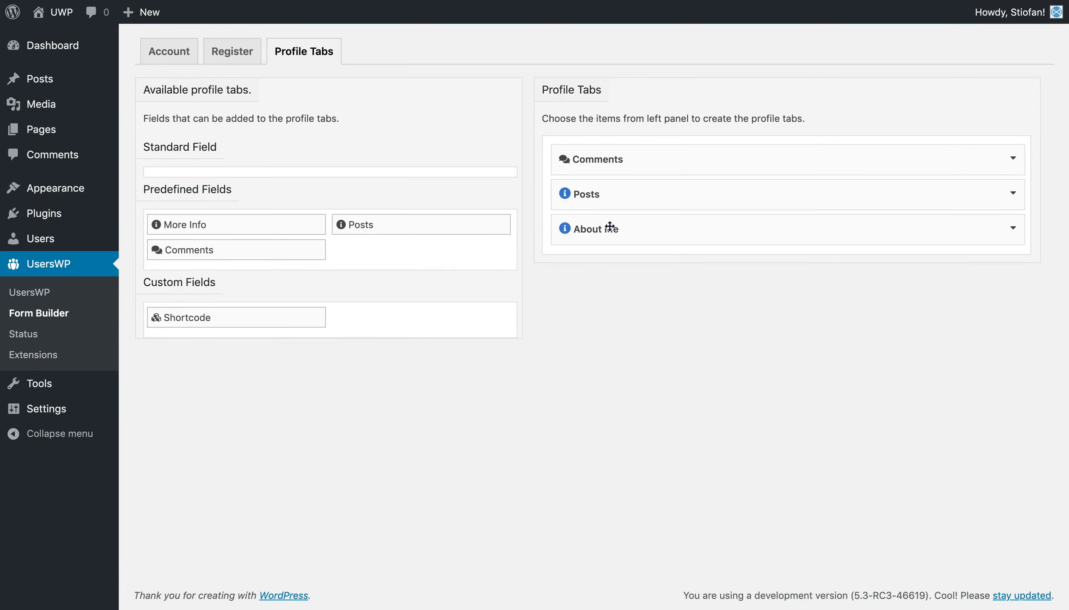
drag(609, 232, 613, 158)
drag(598, 230, 599, 188)
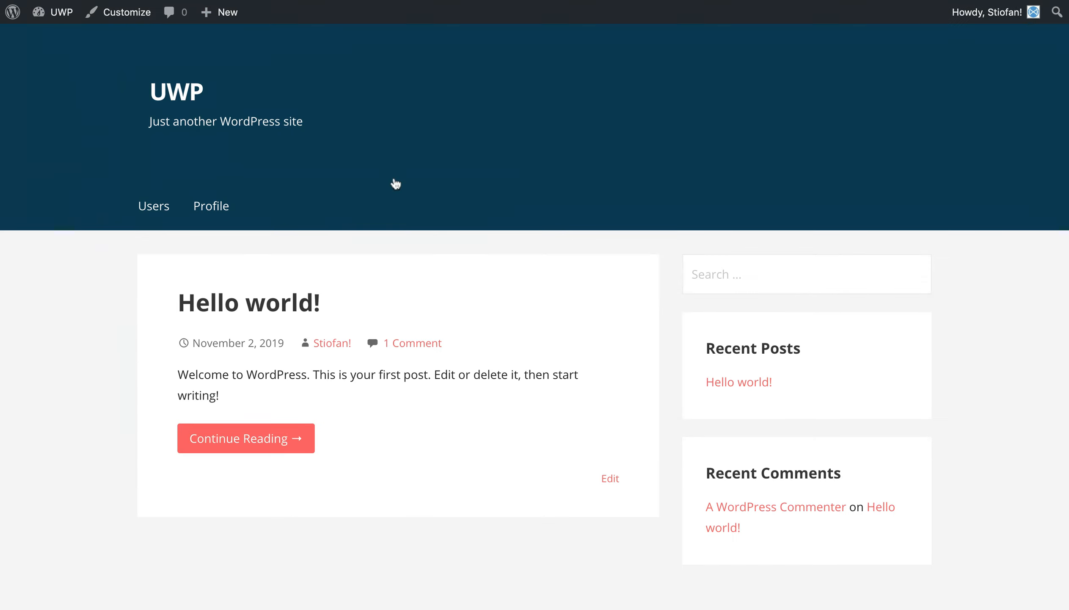
- Open the Profile page on the front end and check the order of its tabs and the About me content
mouse_move(227, 206)
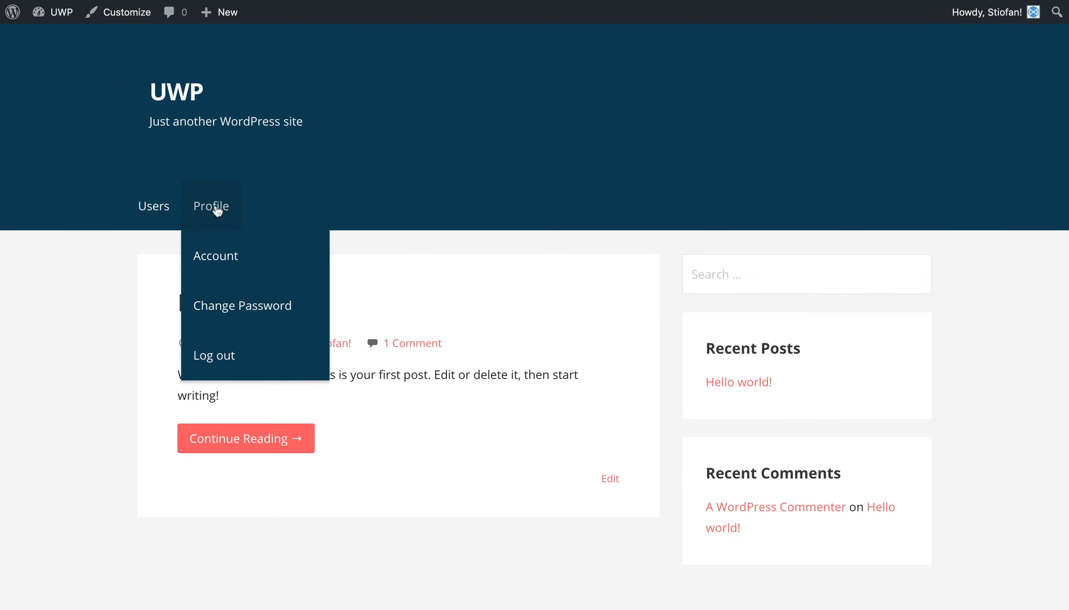
click(217, 207)
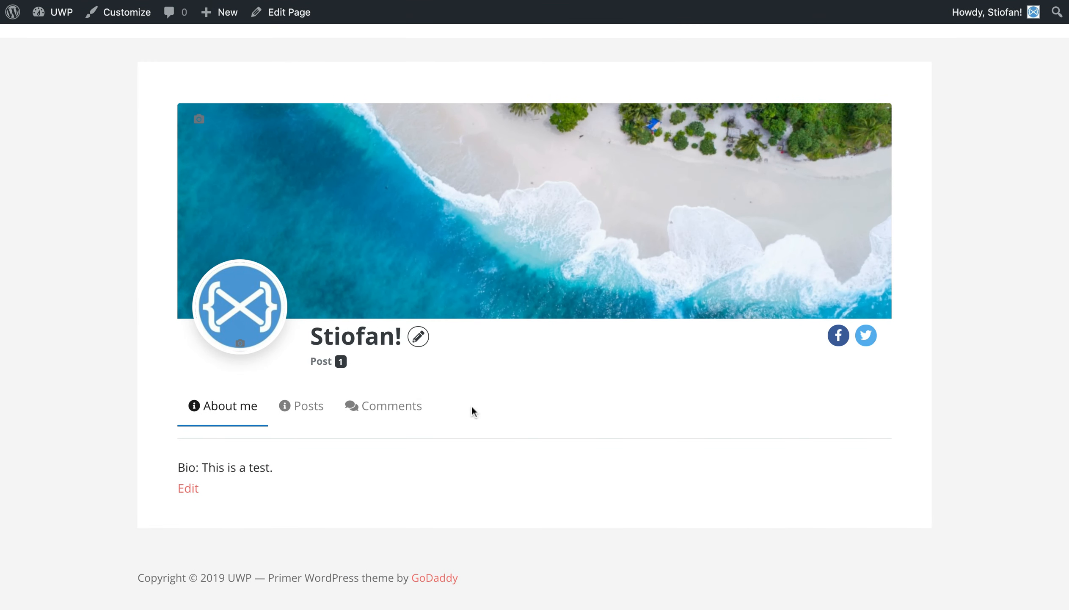
scroll(685, 407, up, 2)
scroll(685, 407, down, 2)
scroll(685, 407, up, 3)
scroll(685, 408, down, 3)
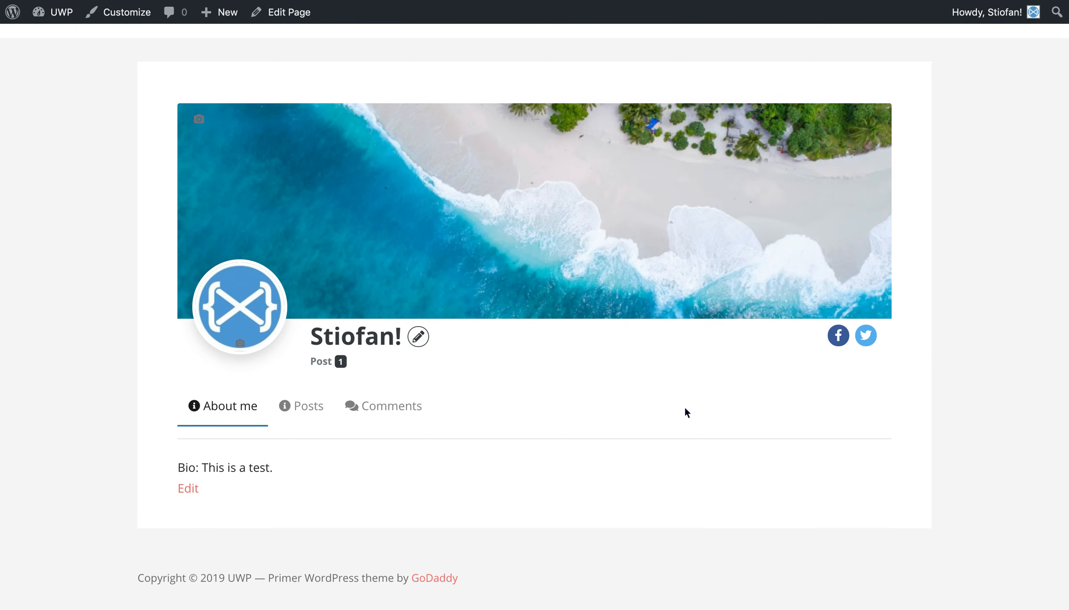